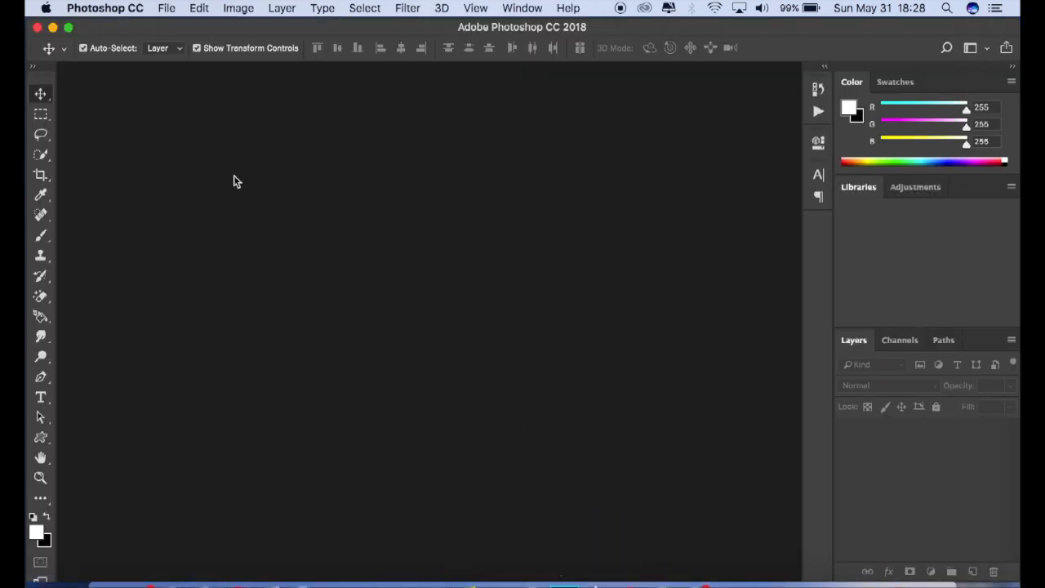
Step: Open the image IMG_1310.jpg from the Desktop folder
click(144, 28)
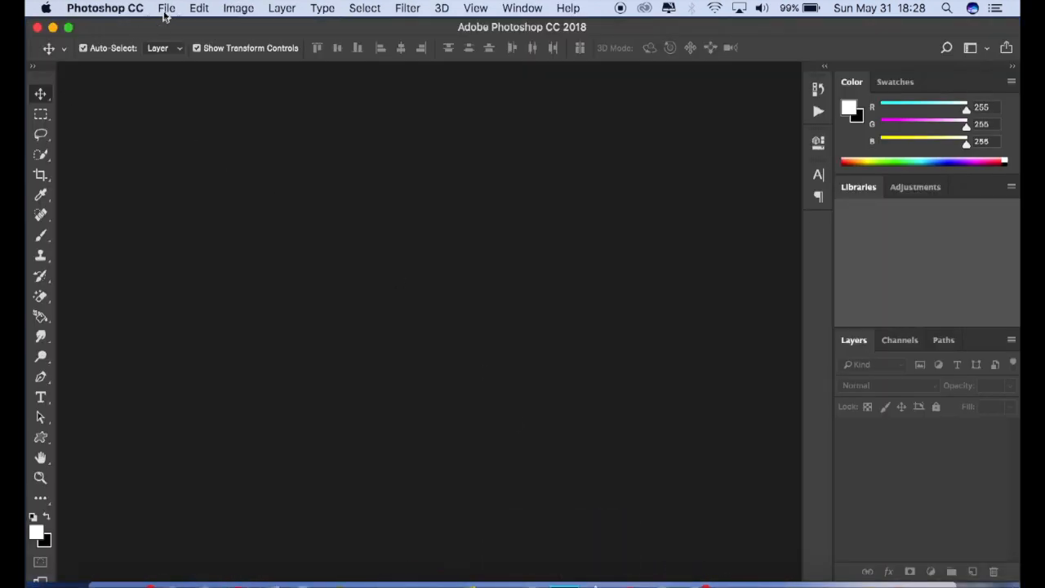
click(165, 9)
click(191, 42)
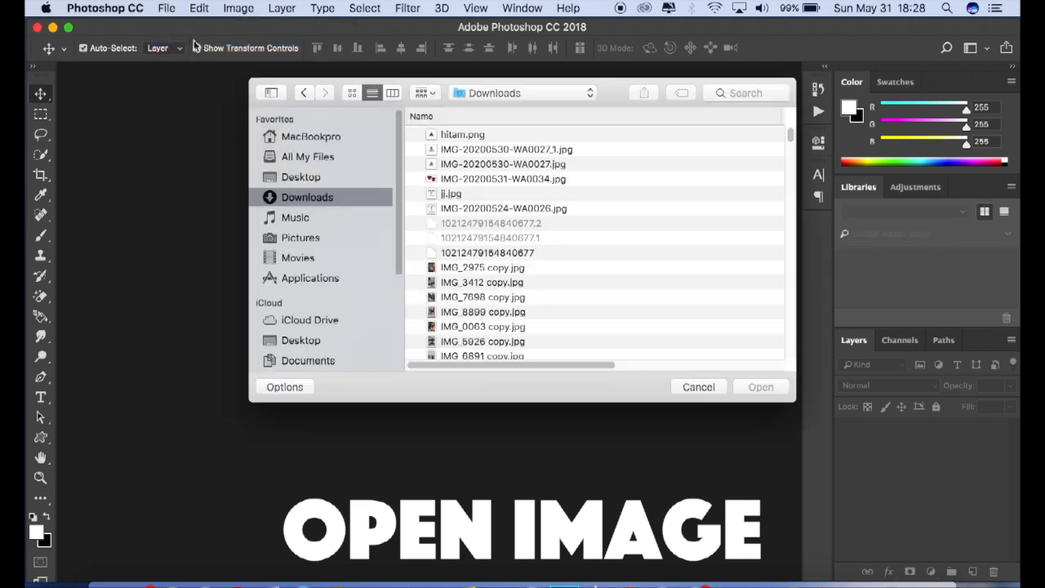
click(790, 140)
drag(790, 140, 790, 156)
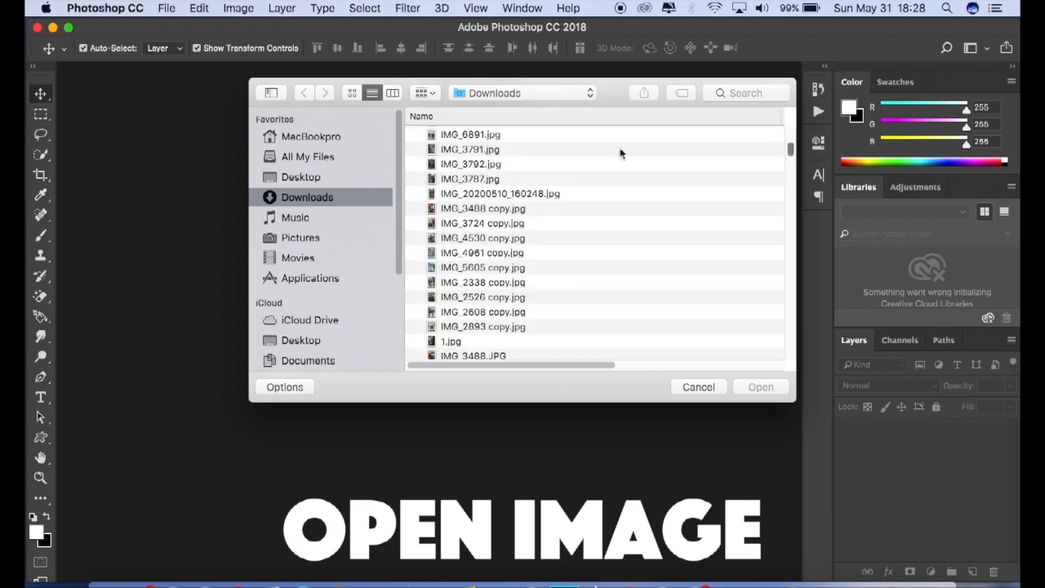
click(350, 171)
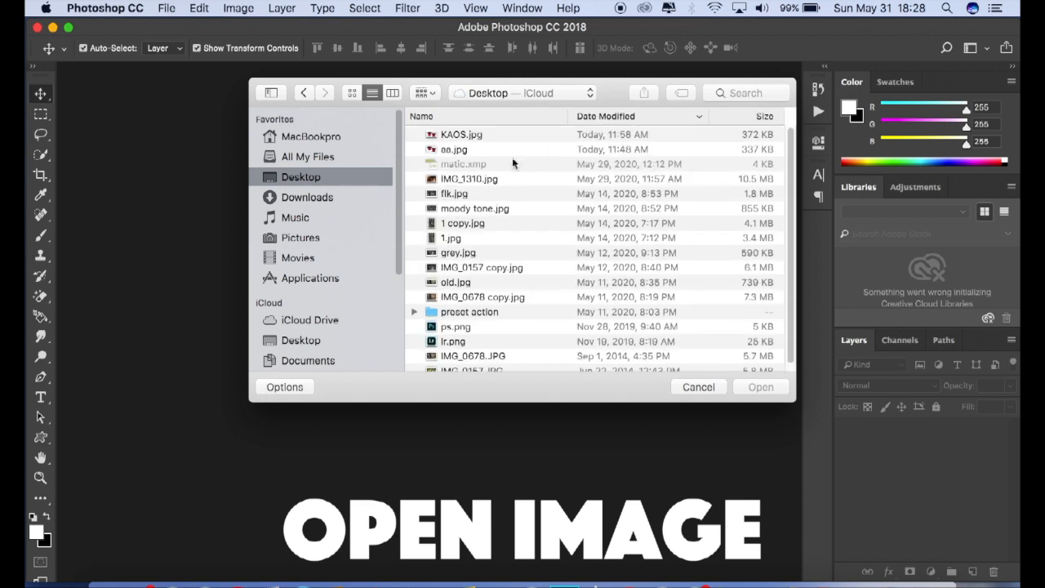
click(500, 179)
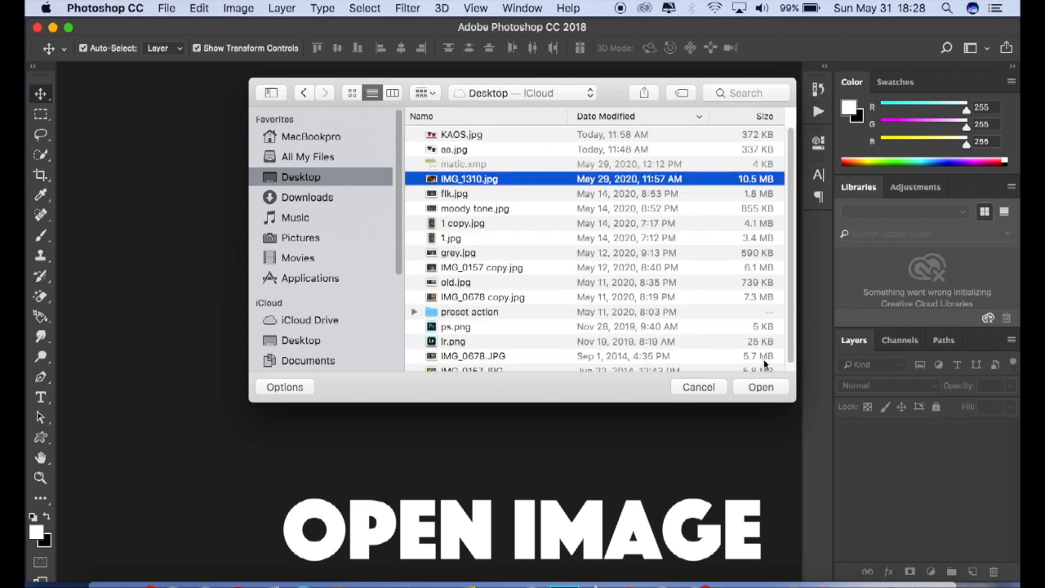
click(762, 387)
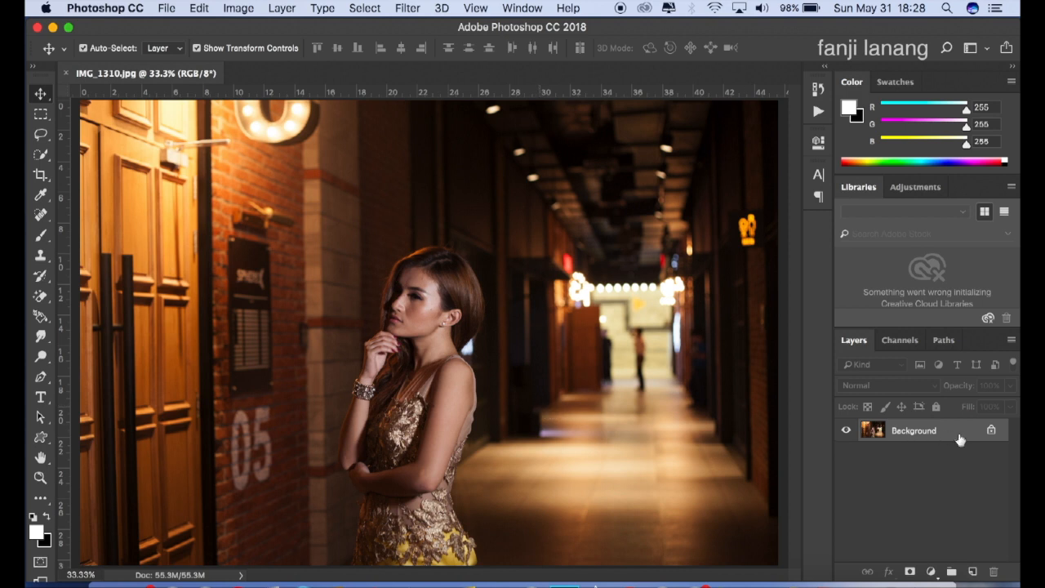
Step: Duplicate the Background layer twice and hide the topmost copy
drag(956, 439, 977, 570)
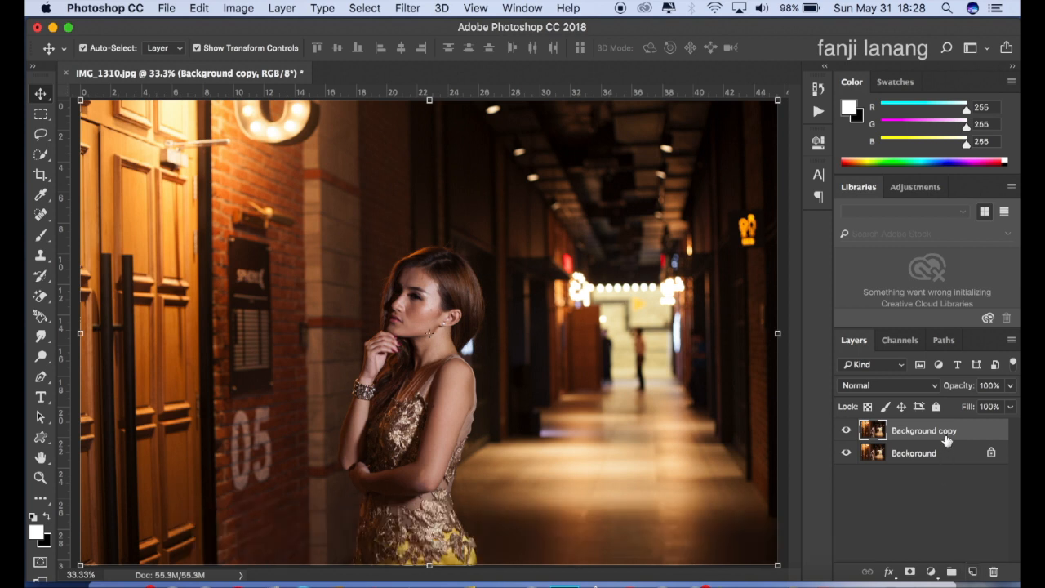
drag(946, 433, 974, 571)
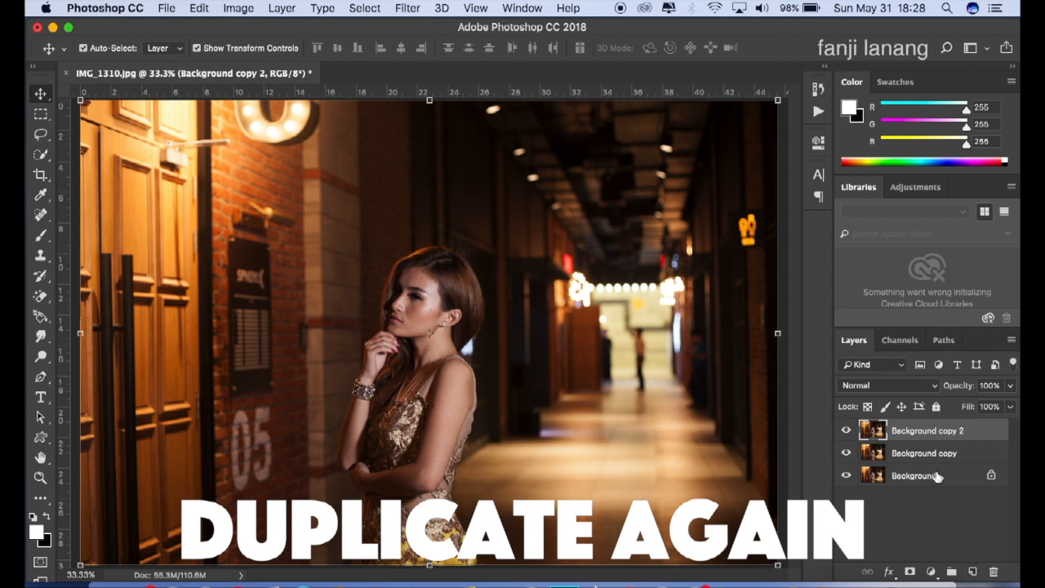
click(848, 430)
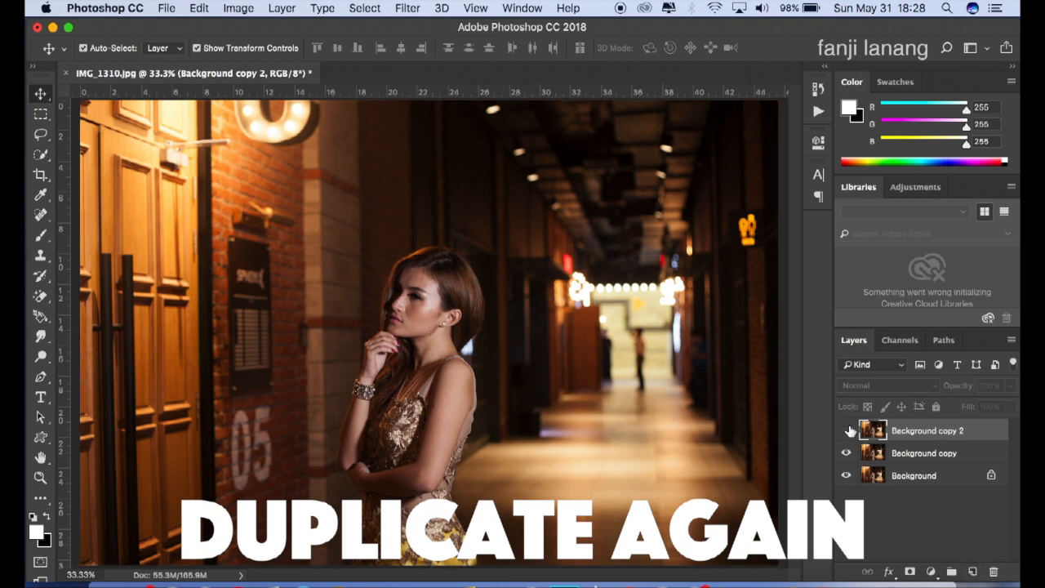
Step: Rename the middle layer, Background copy, as "blur"
click(939, 454)
double_click(936, 454)
text(blur)
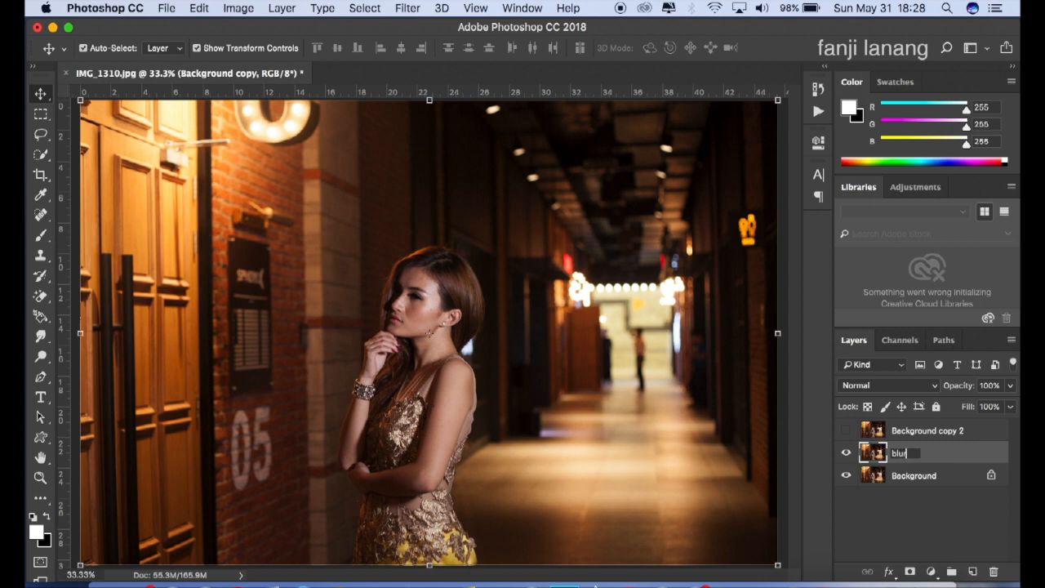
key(Return)
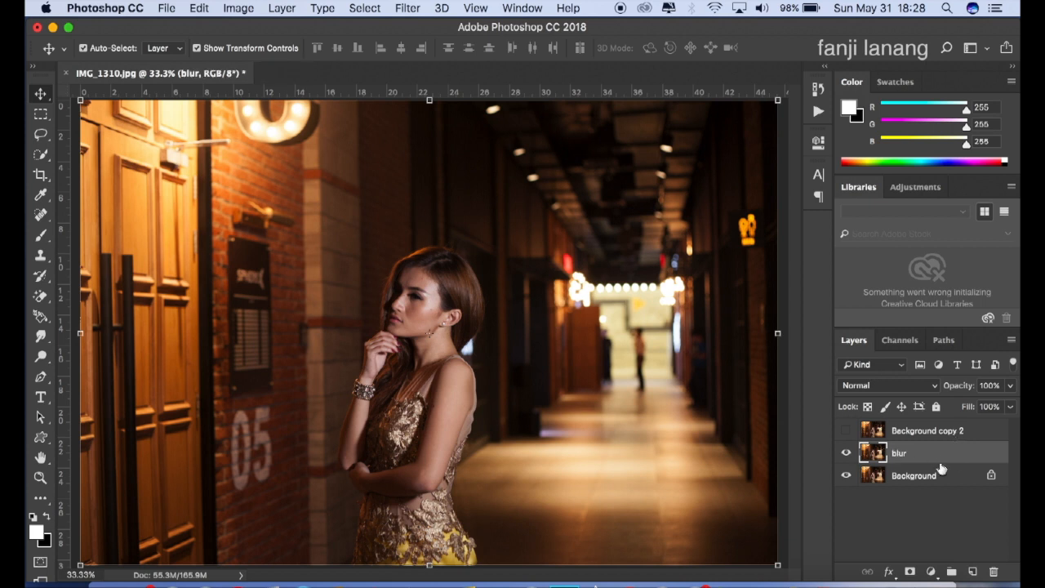
Step: Apply a Gaussian Blur with a radius of 5 pixels to the blur layer
click(409, 8)
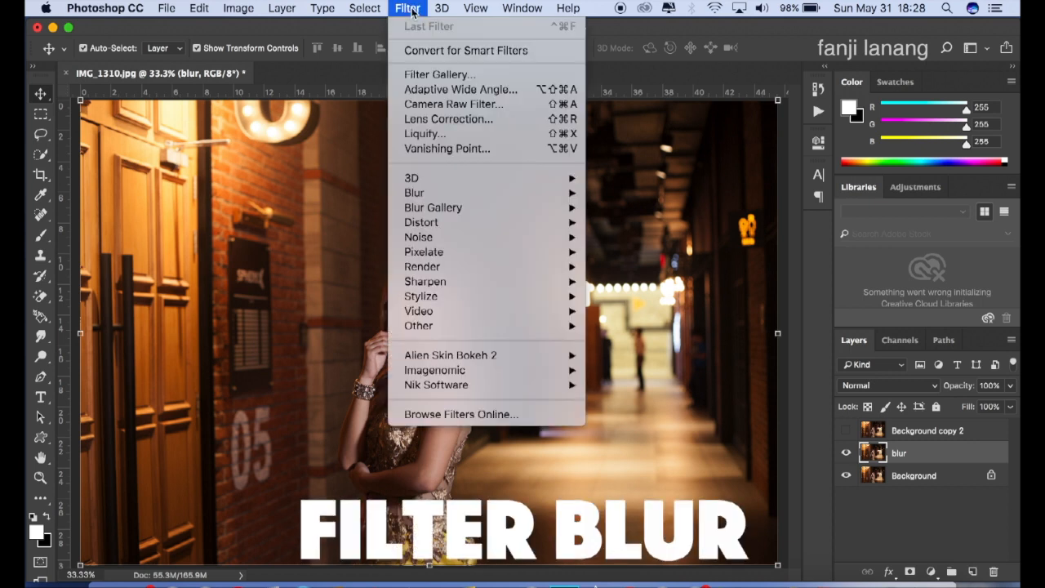
mouse_move(475, 196)
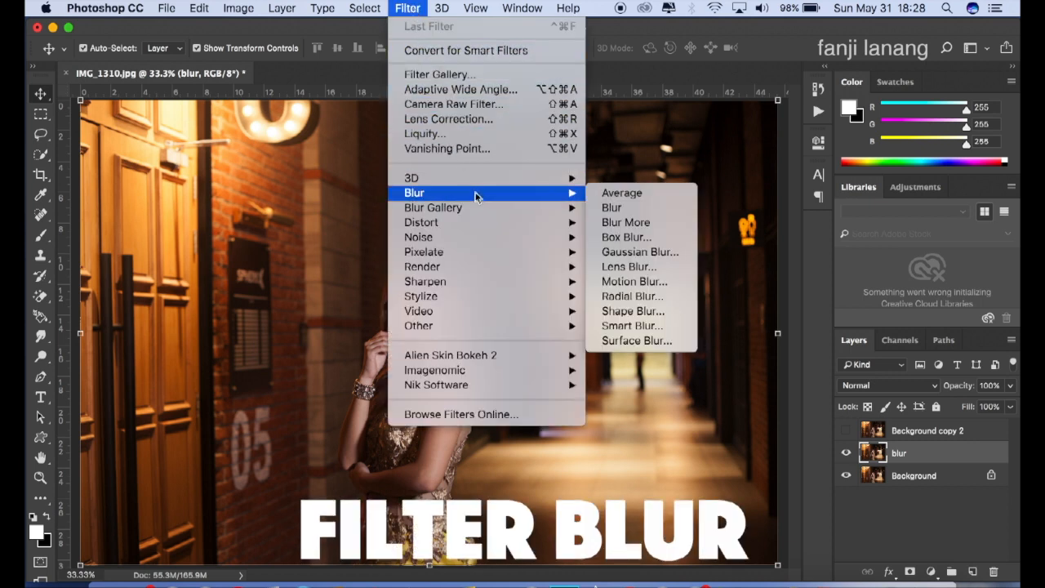
click(644, 253)
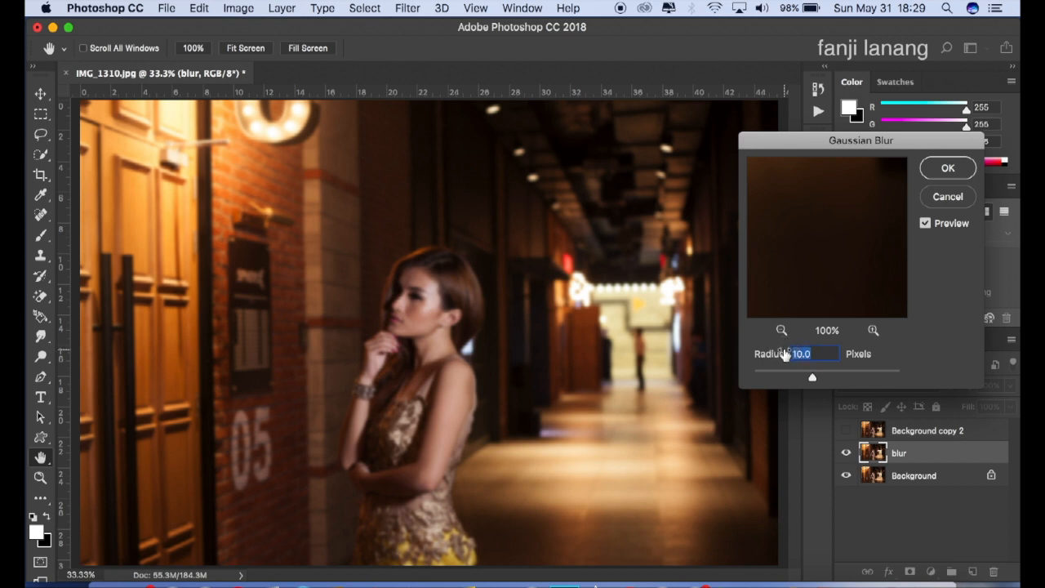
text(5)
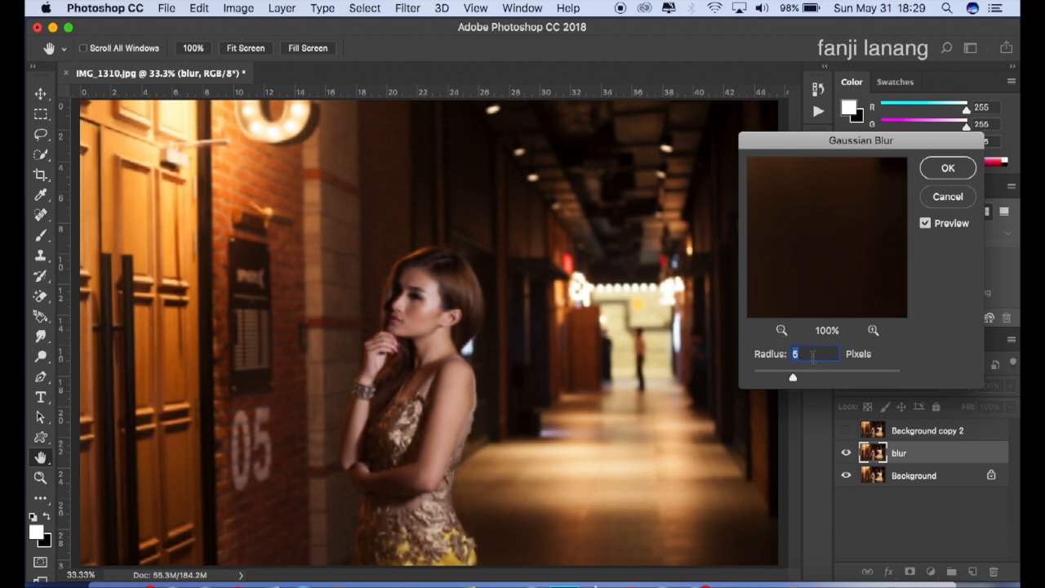
click(943, 168)
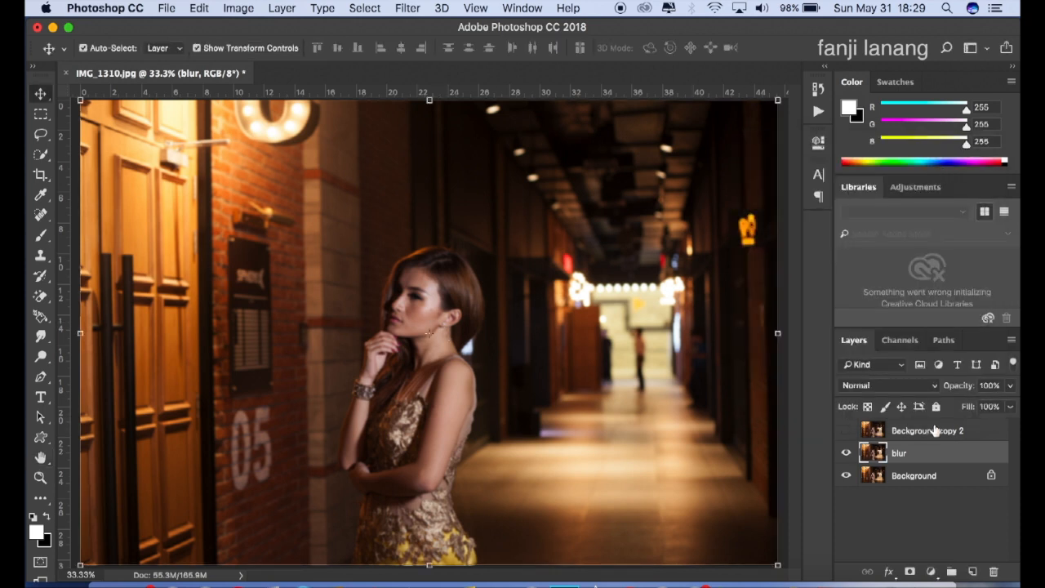
Step: Make the hidden Background copy 2 layer visible again and rename it "apply"
click(846, 430)
click(921, 433)
double_click(921, 433)
text(c)
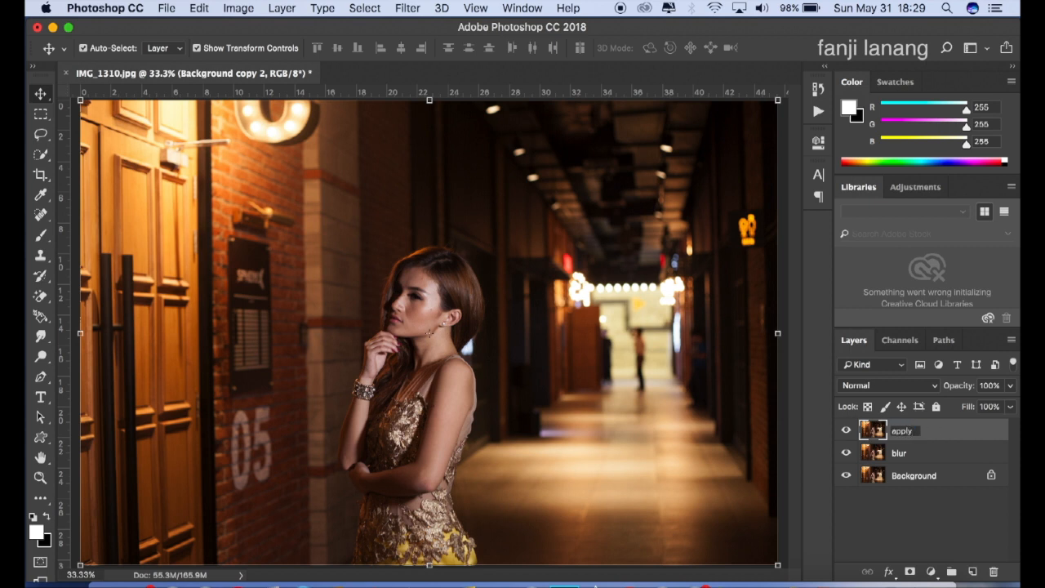
key(Return)
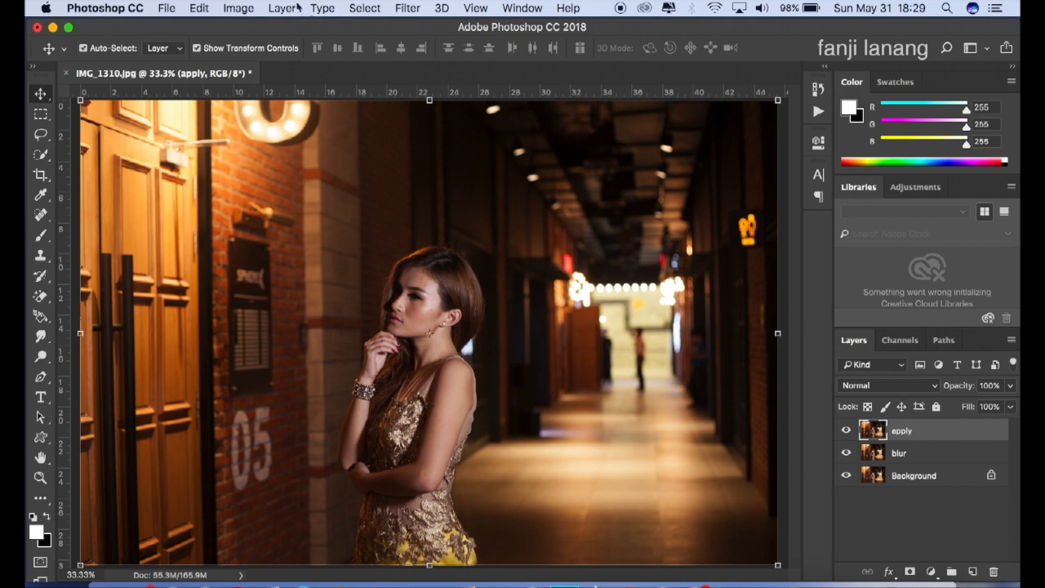
Step: Set up Apply Image on the apply layer with the blur layer as source and Subtract as blending
click(239, 8)
click(238, 8)
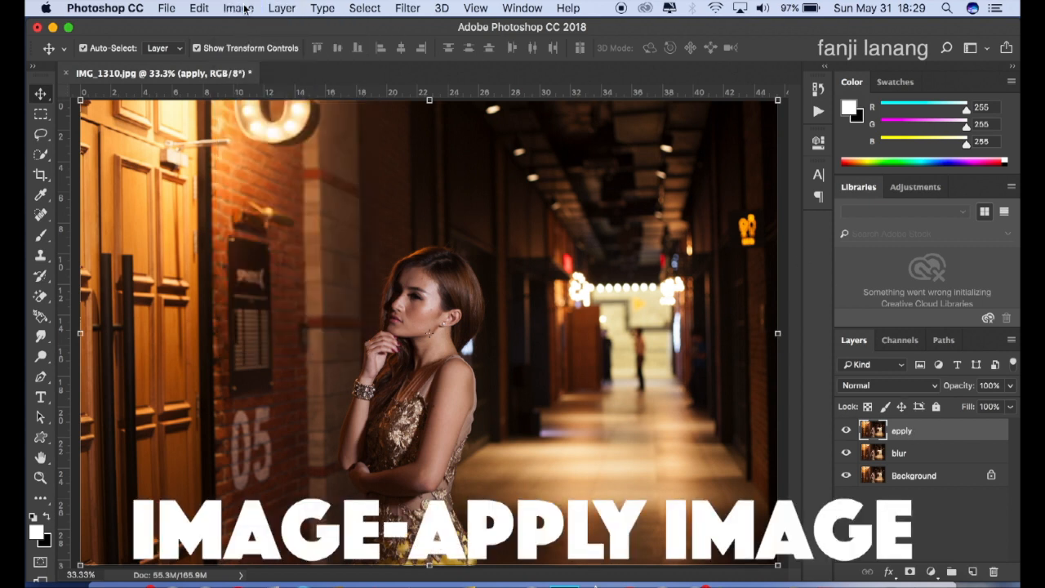
click(238, 8)
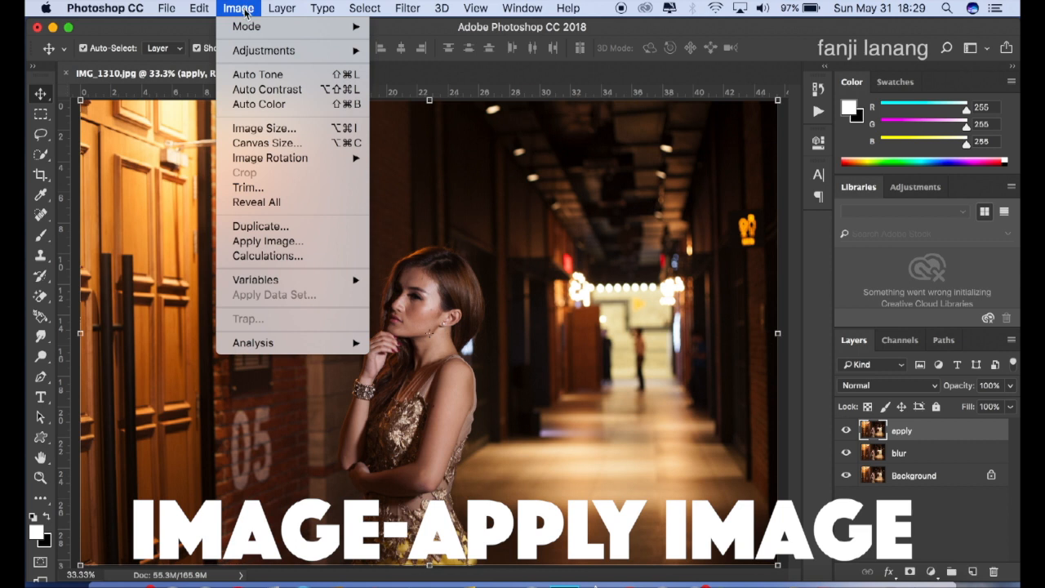
click(279, 243)
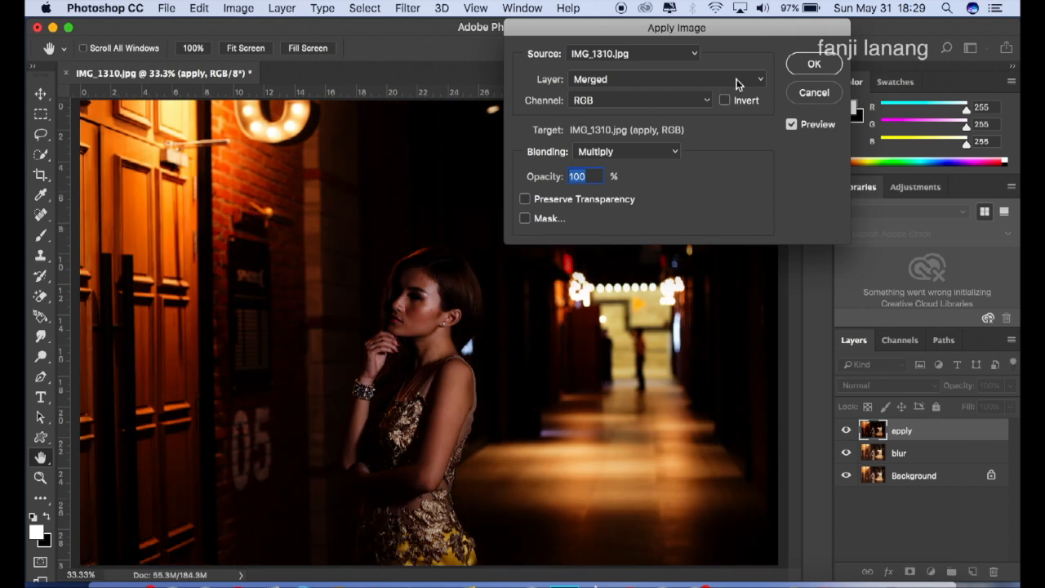
click(689, 80)
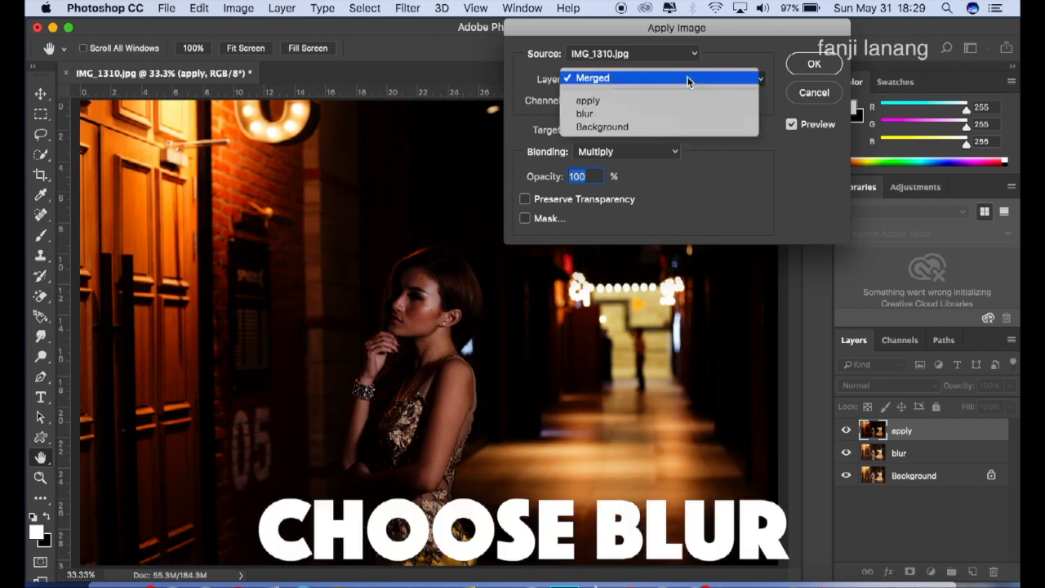
click(714, 112)
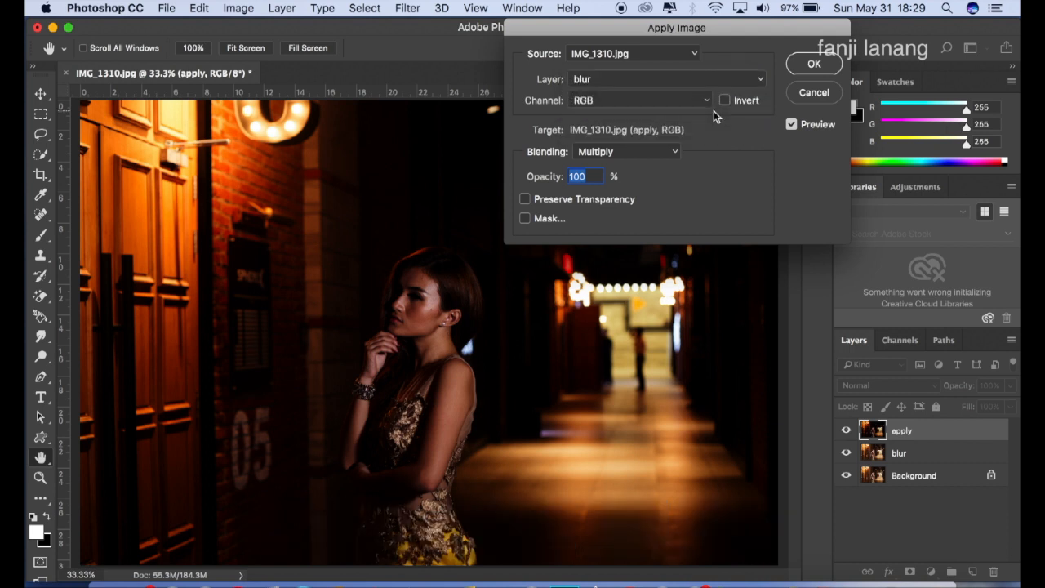
click(641, 155)
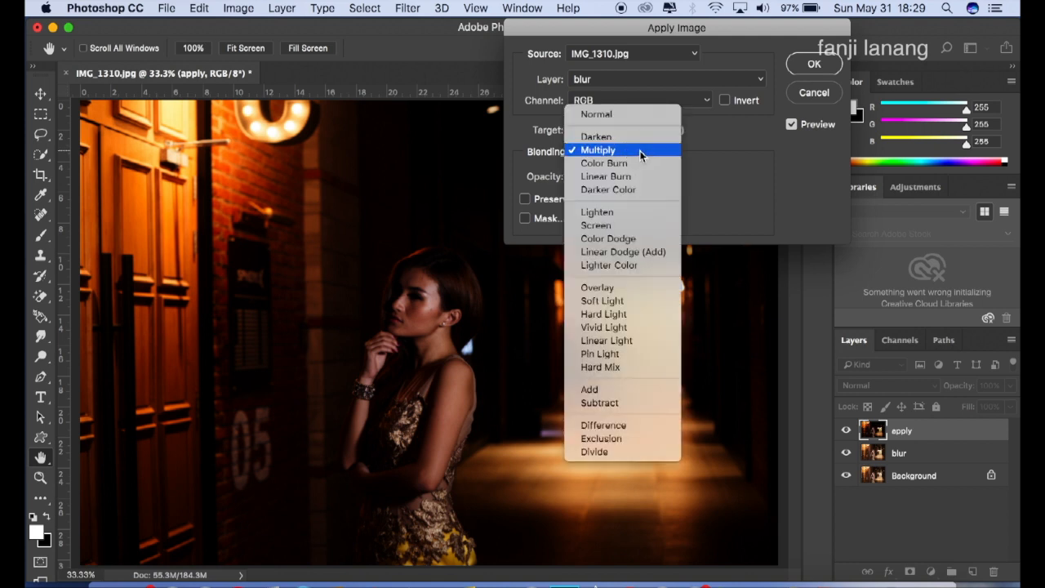
click(617, 403)
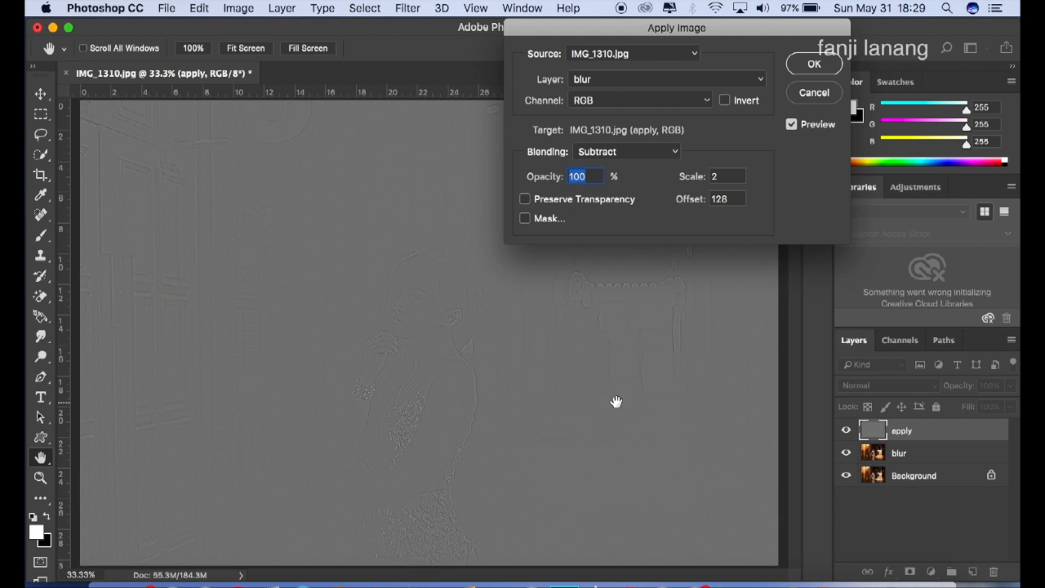
Step: Set the Apply Image scale to 2 and offset to 128, and apply the settings
click(727, 176)
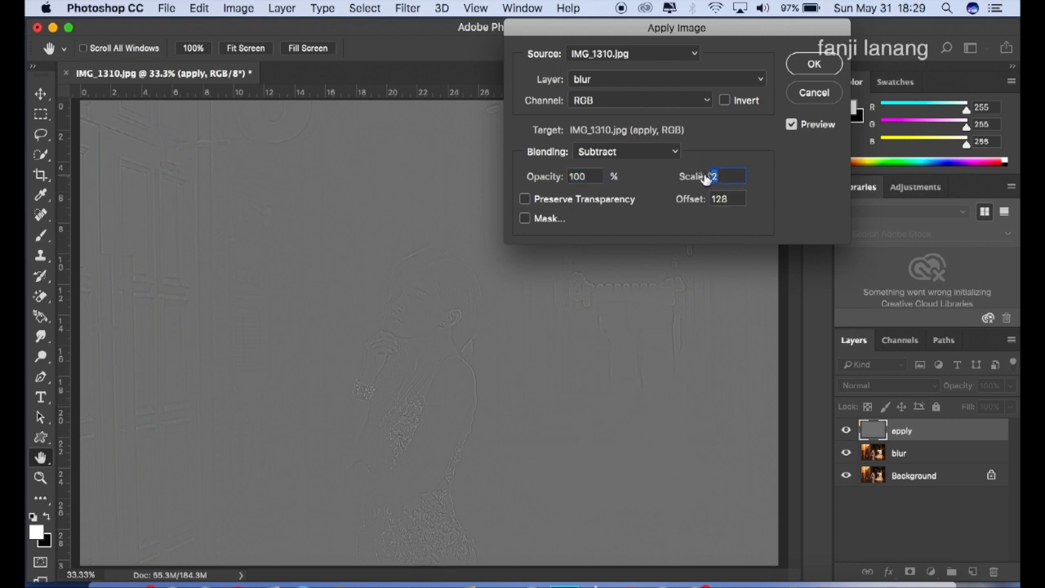
text(2)
key(Tab)
text(12)
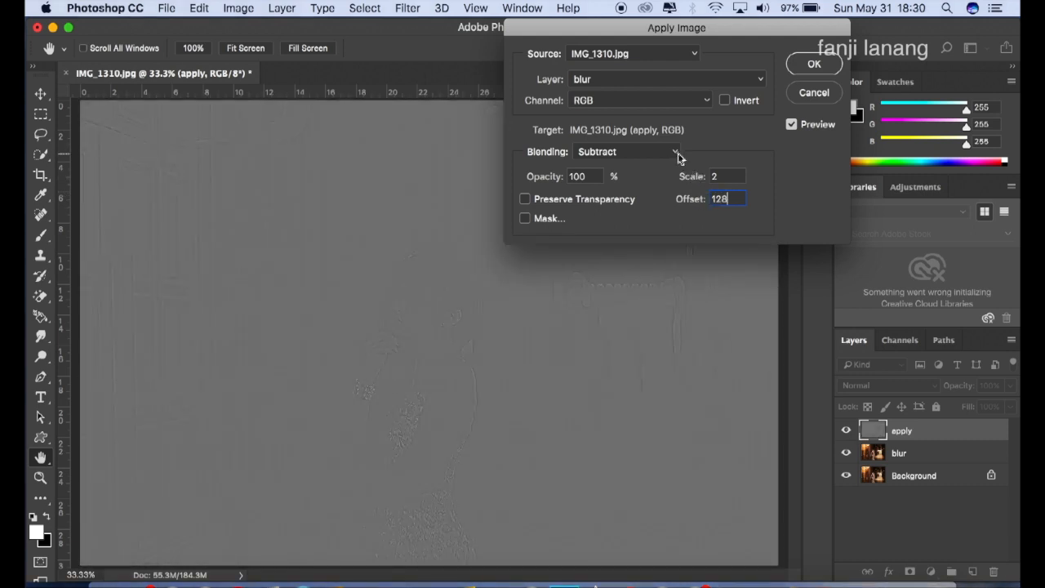
click(814, 65)
Step: Set the apply layer's blend mode to Linear Light and duplicate the blur layer
key(v)
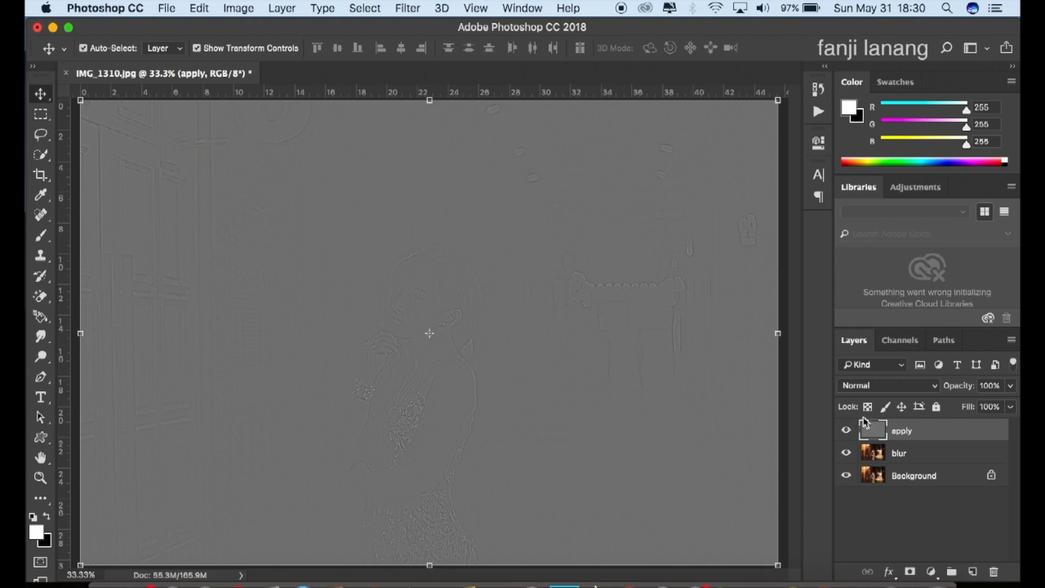
click(896, 388)
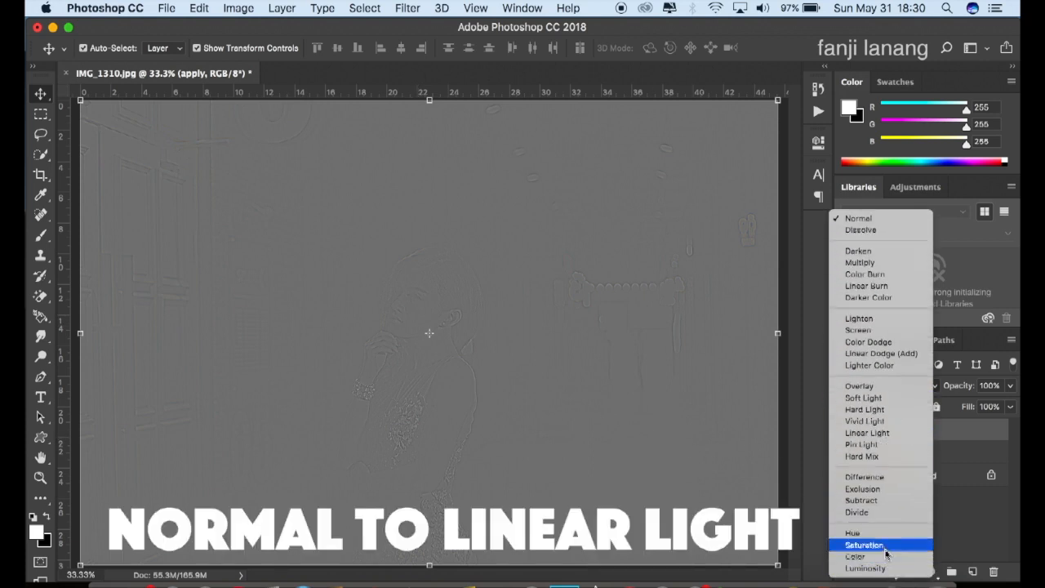
click(878, 434)
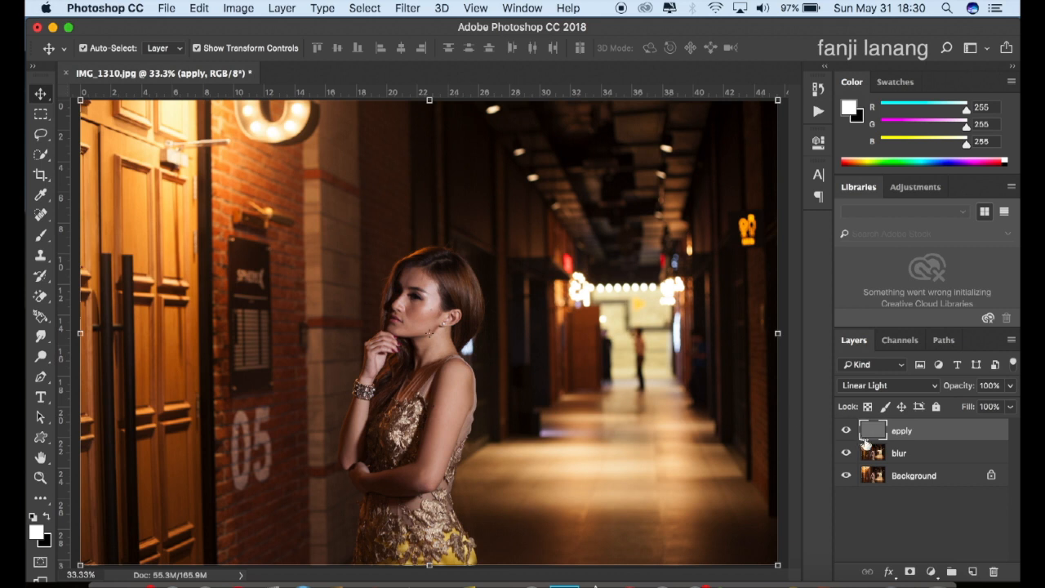
click(912, 453)
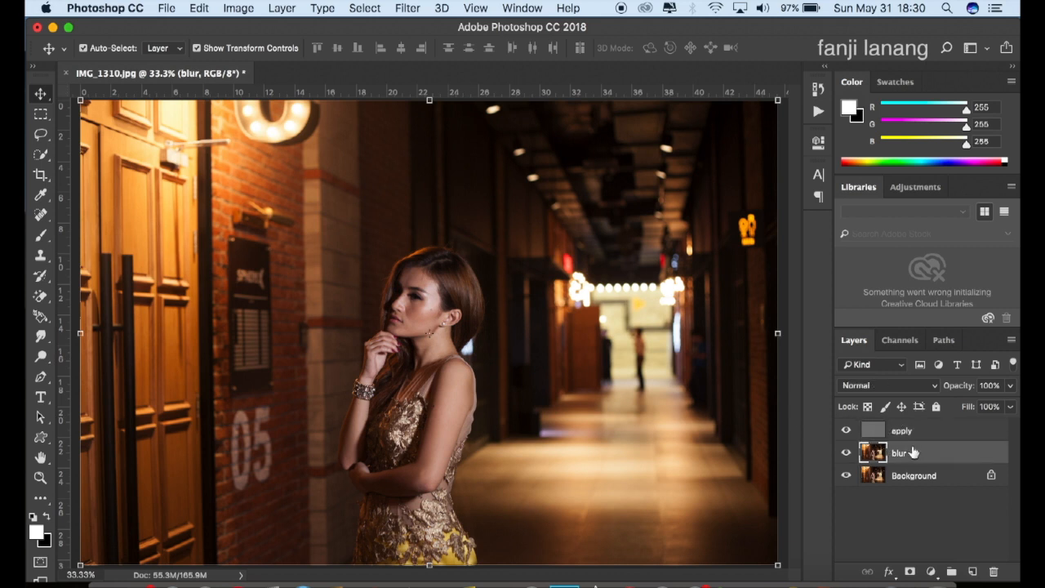
drag(922, 454, 974, 570)
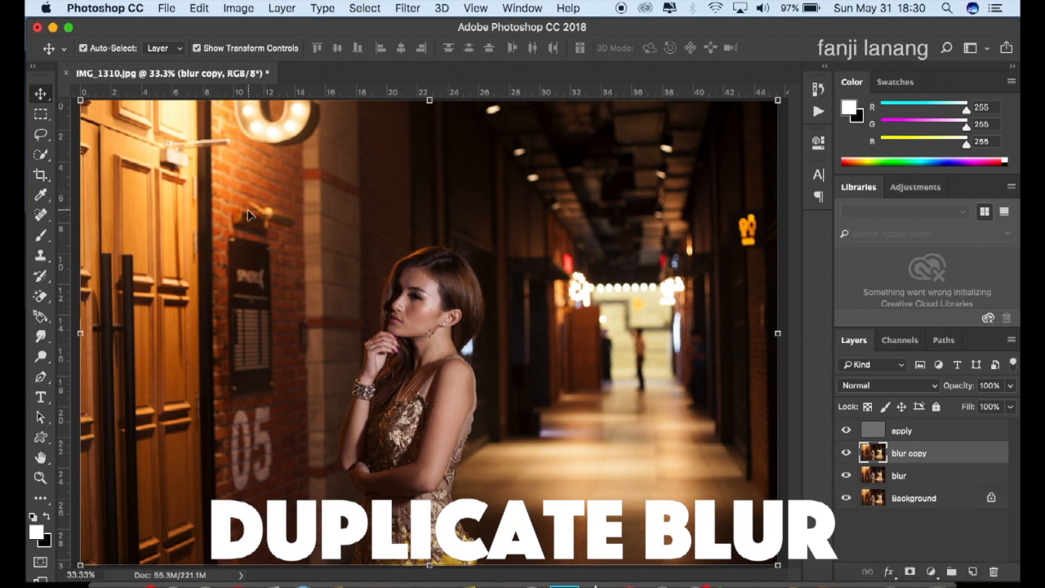
Step: Choose the standard Lasso tool and set its feather to 10 px
click(40, 133)
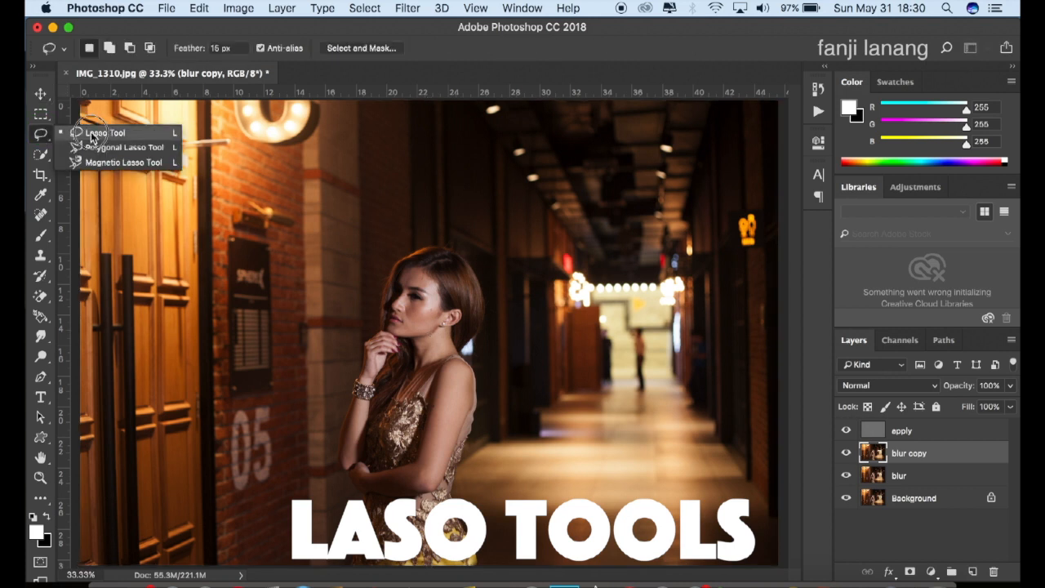
click(91, 136)
click(222, 48)
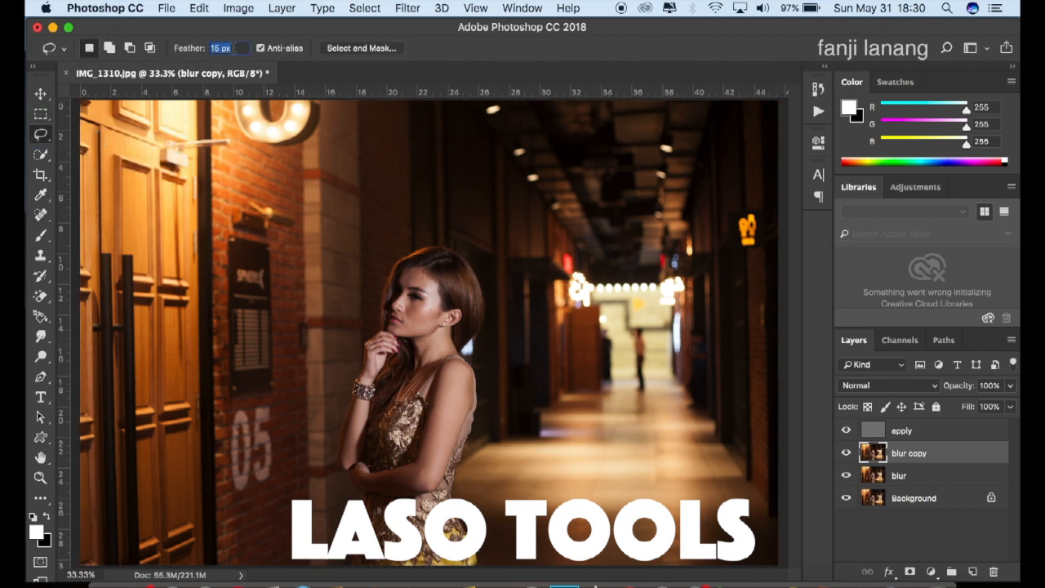
text(10)
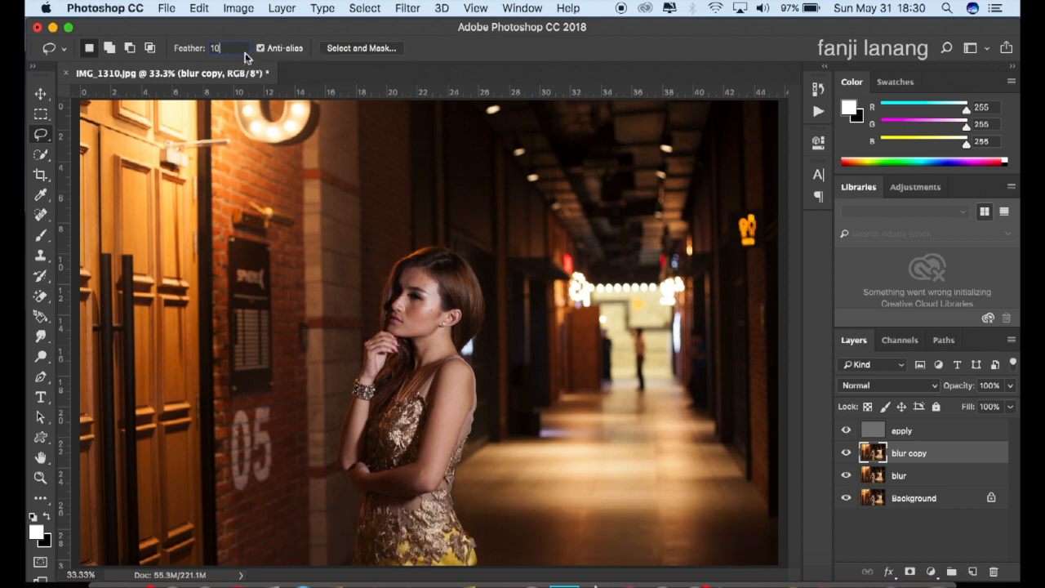
Step: Lasso the forehead on the blur copy layer and apply a Gaussian Blur with a radius of 10 pixels
key(Return)
key(super+equal)
key(super+equal)
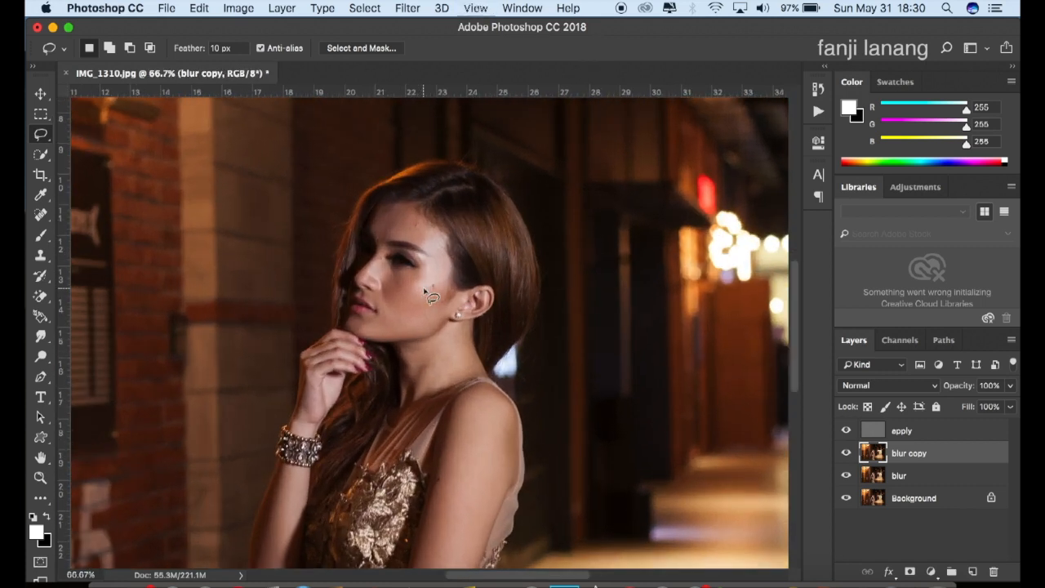
key(super+equal)
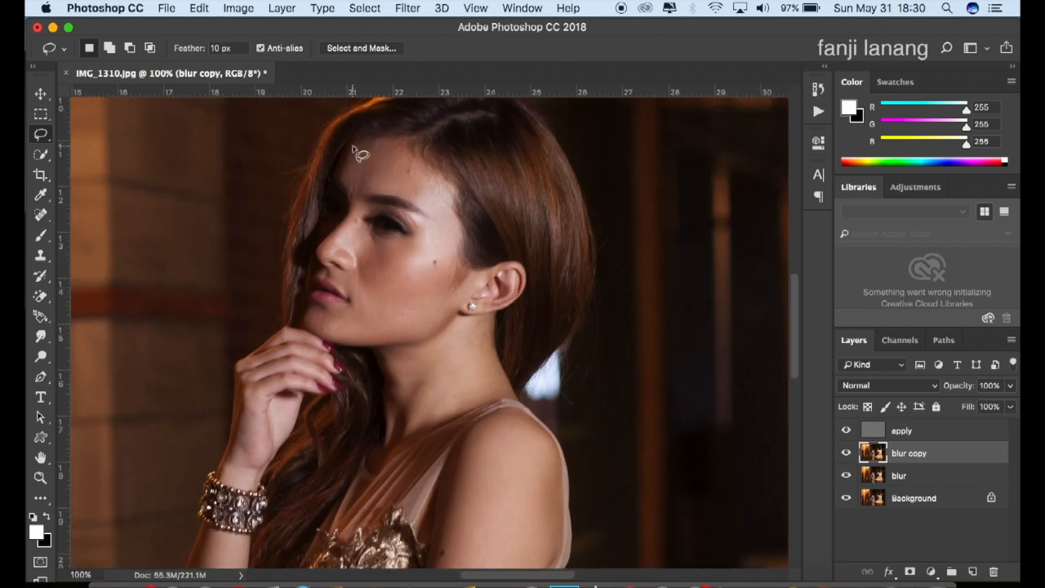
mouse_move(353, 149)
mouse_down()
mouse_move(339, 160)
mouse_move(343, 180)
mouse_move(439, 224)
mouse_move(447, 218)
mouse_move(454, 192)
mouse_move(413, 150)
mouse_move(389, 140)
mouse_move(348, 150)
mouse_up()
click(408, 8)
click(407, 8)
click(408, 8)
click(408, 8)
click(408, 8)
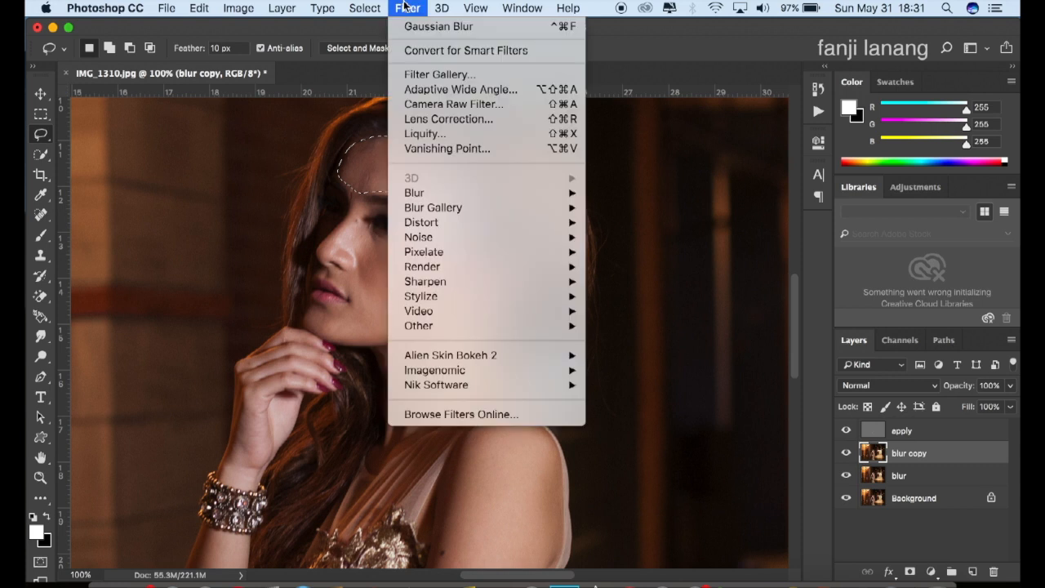
mouse_move(488, 197)
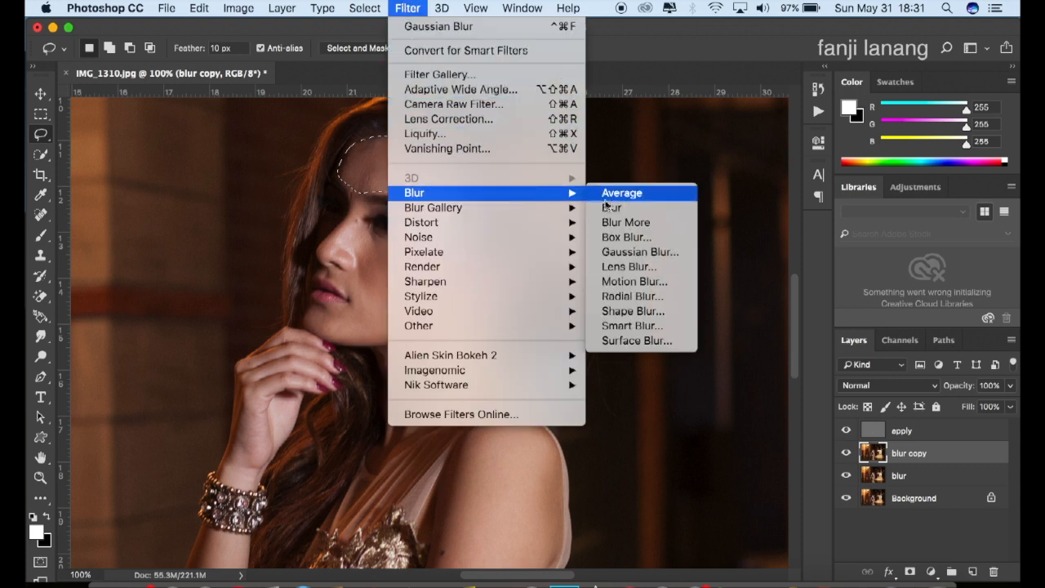
click(652, 252)
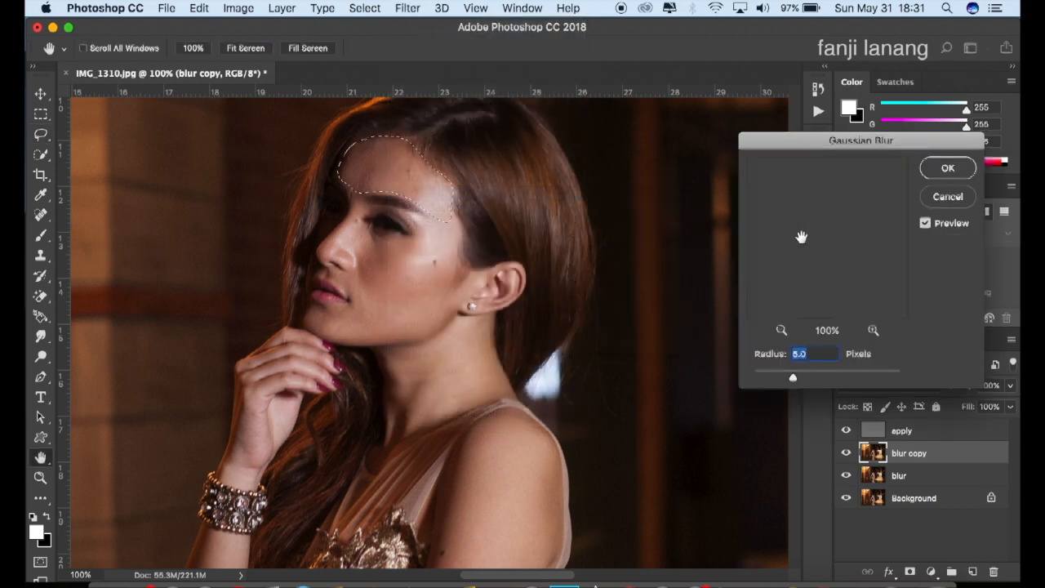
click(823, 354)
drag(806, 362, 789, 354)
text(10)
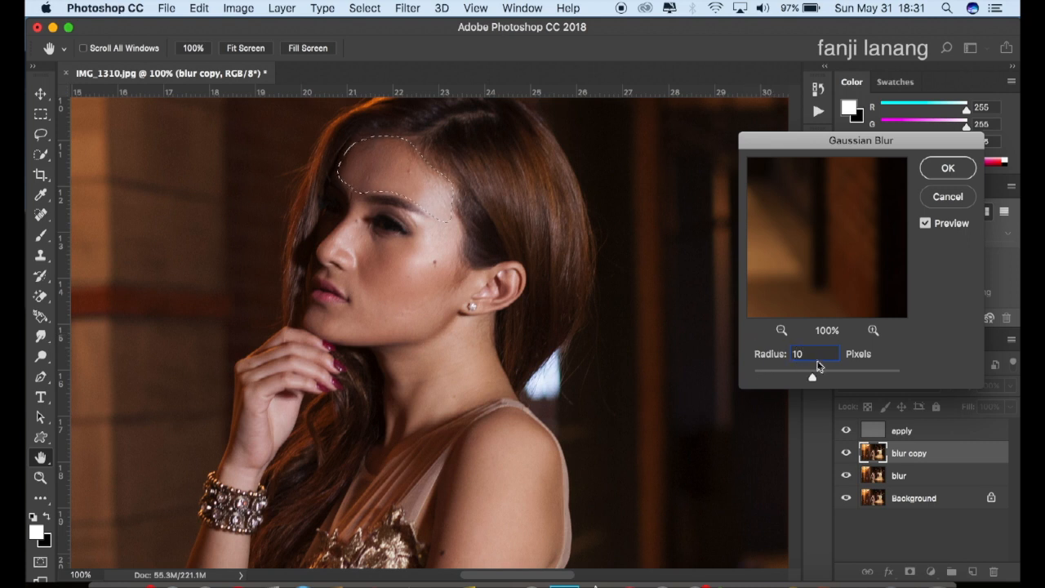
click(947, 168)
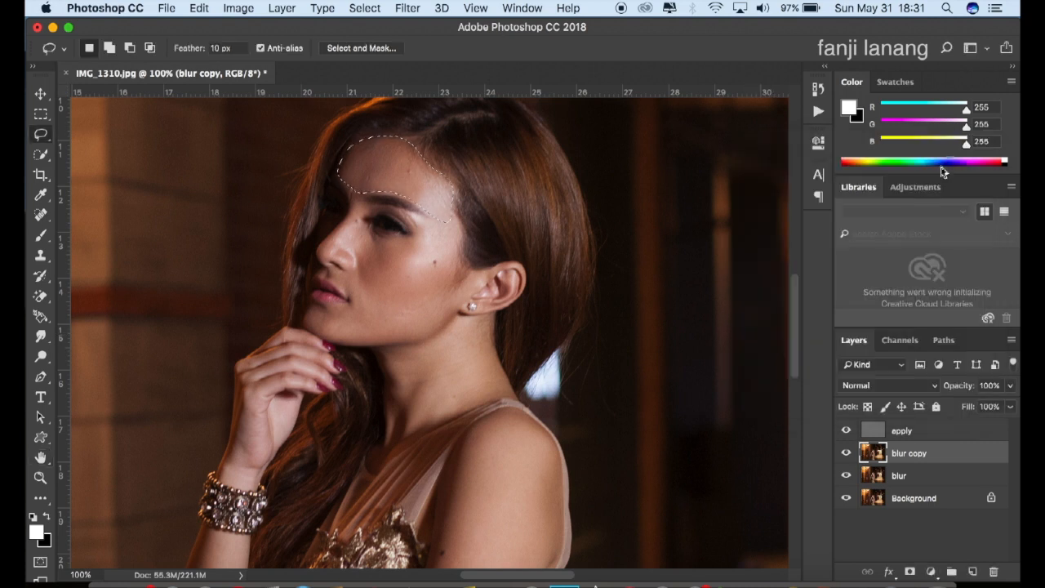
Step: Lasso the cheek, nose and chin skin, leaving out the eye and lips, and apply a 10-pixel Gaussian Blur
click(428, 216)
mouse_move(428, 218)
mouse_down()
mouse_move(392, 239)
mouse_move(375, 236)
mouse_move(361, 211)
mouse_move(325, 250)
mouse_move(338, 268)
mouse_move(349, 261)
mouse_up()
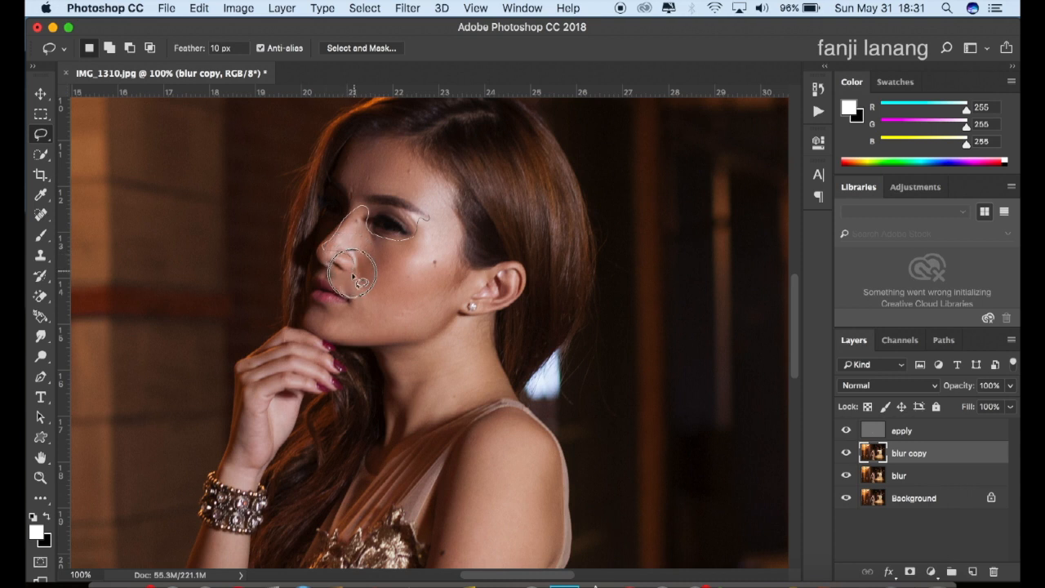
mouse_move(345, 285)
mouse_down()
mouse_move(308, 315)
mouse_move(336, 343)
mouse_move(403, 335)
mouse_move(446, 319)
mouse_move(489, 275)
mouse_move(466, 263)
mouse_move(453, 195)
mouse_move(428, 190)
mouse_move(431, 227)
mouse_up()
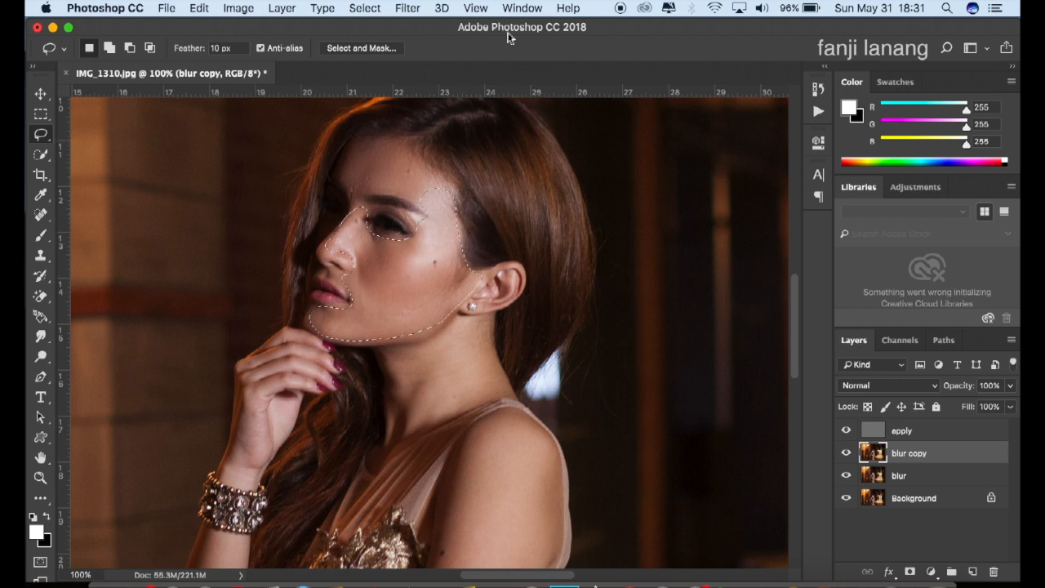
click(407, 8)
click(408, 8)
click(408, 8)
mouse_move(470, 191)
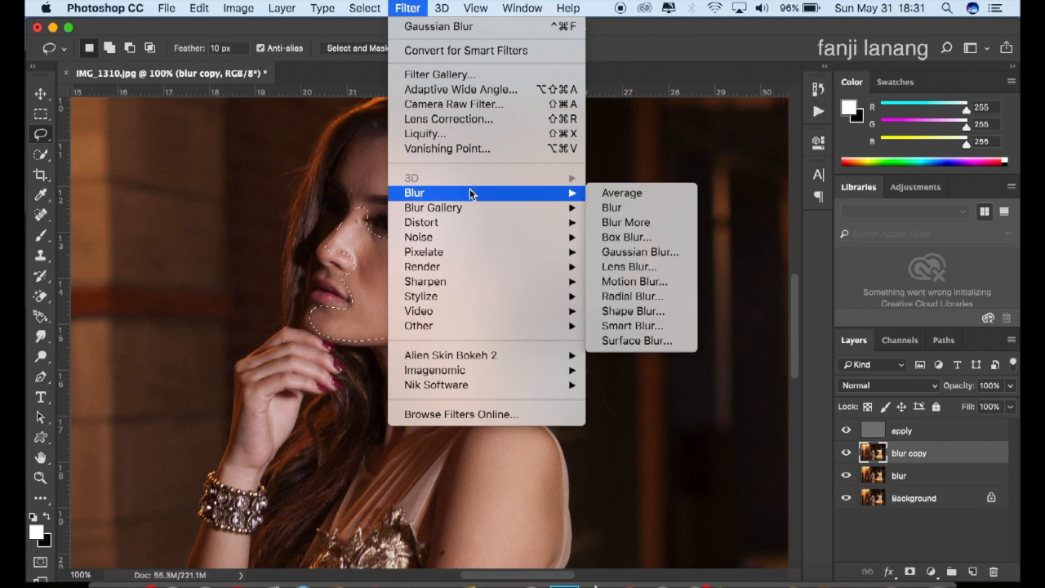
click(658, 253)
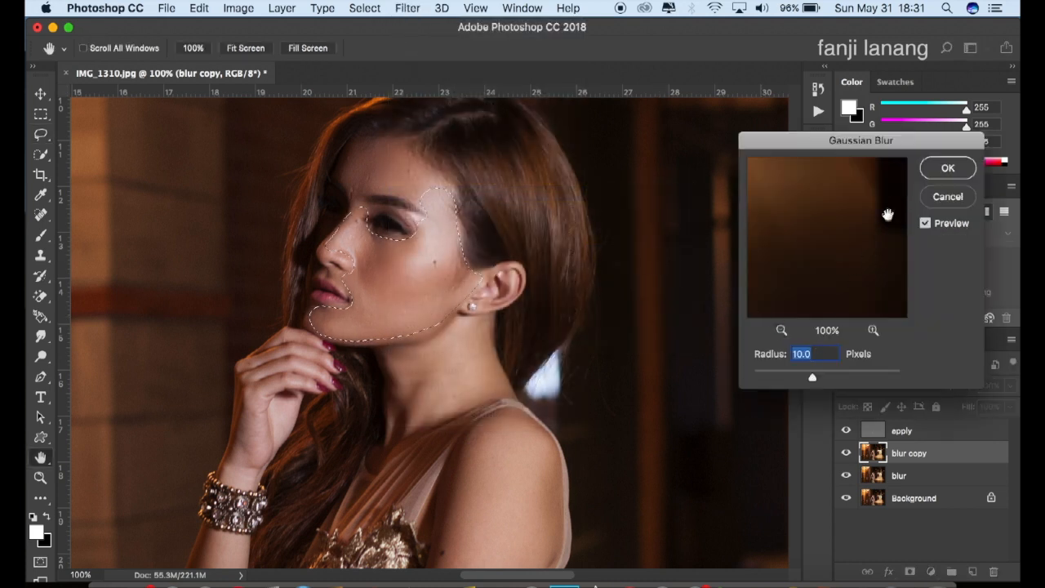
click(946, 170)
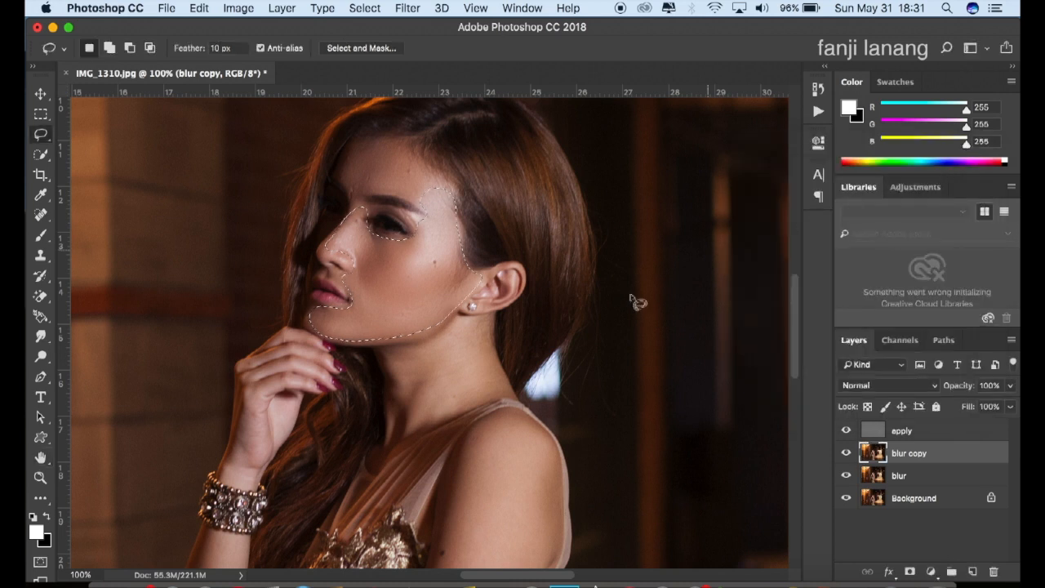
Step: Lasso the neck from below the ear to the collarbone and apply a Gaussian Blur of 10 pixels
mouse_move(446, 332)
mouse_down()
mouse_move(382, 355)
mouse_move(392, 406)
mouse_move(372, 465)
mouse_move(459, 407)
mouse_move(508, 392)
mouse_move(490, 317)
mouse_move(456, 317)
mouse_up()
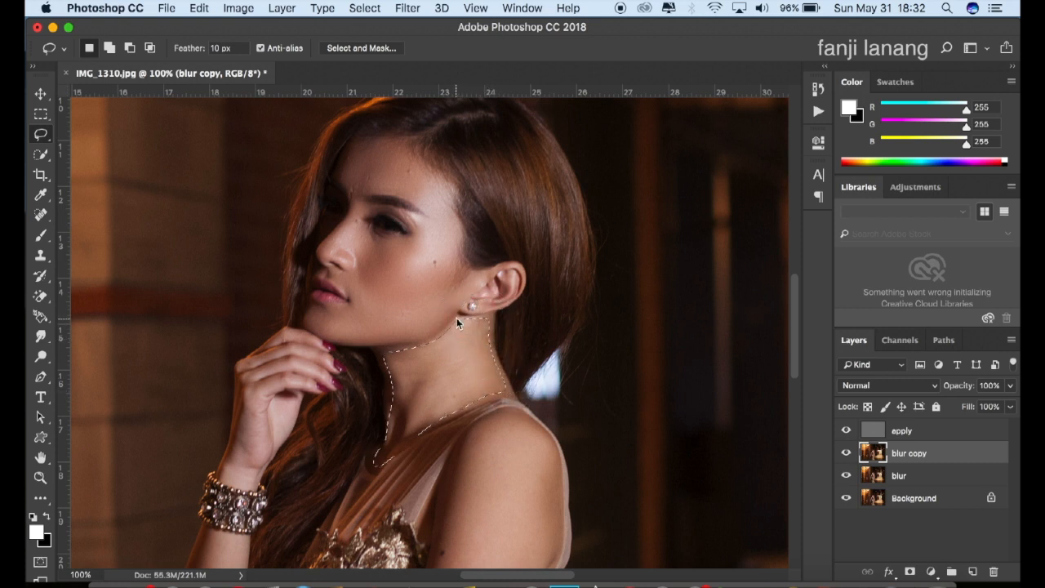
click(414, 10)
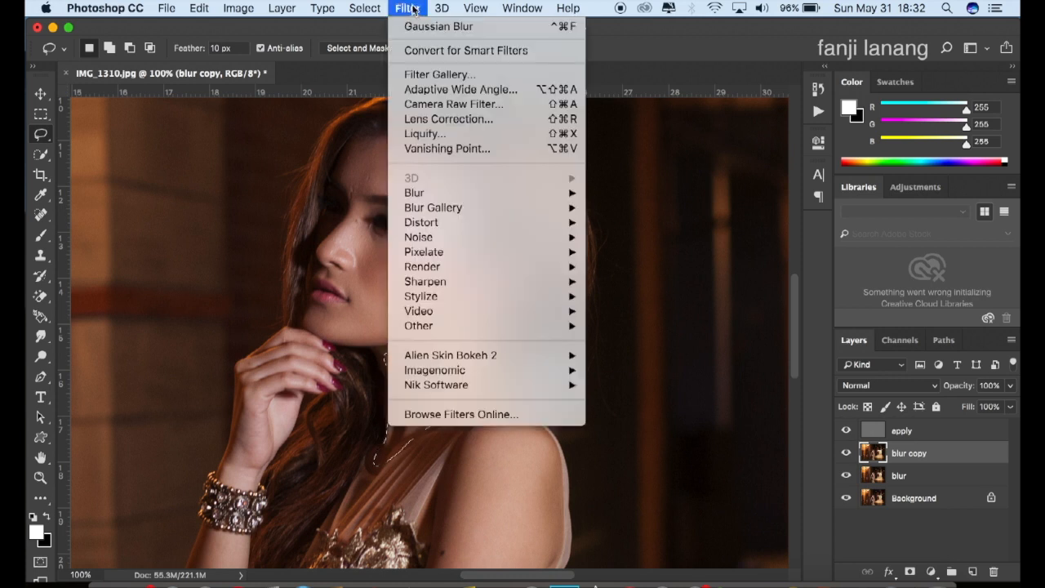
mouse_move(516, 193)
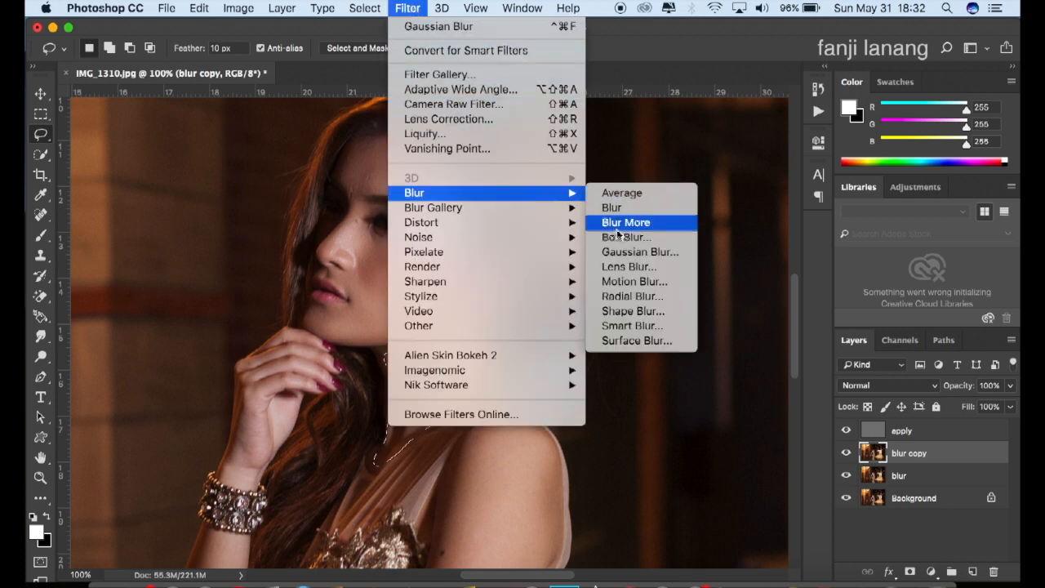
click(625, 255)
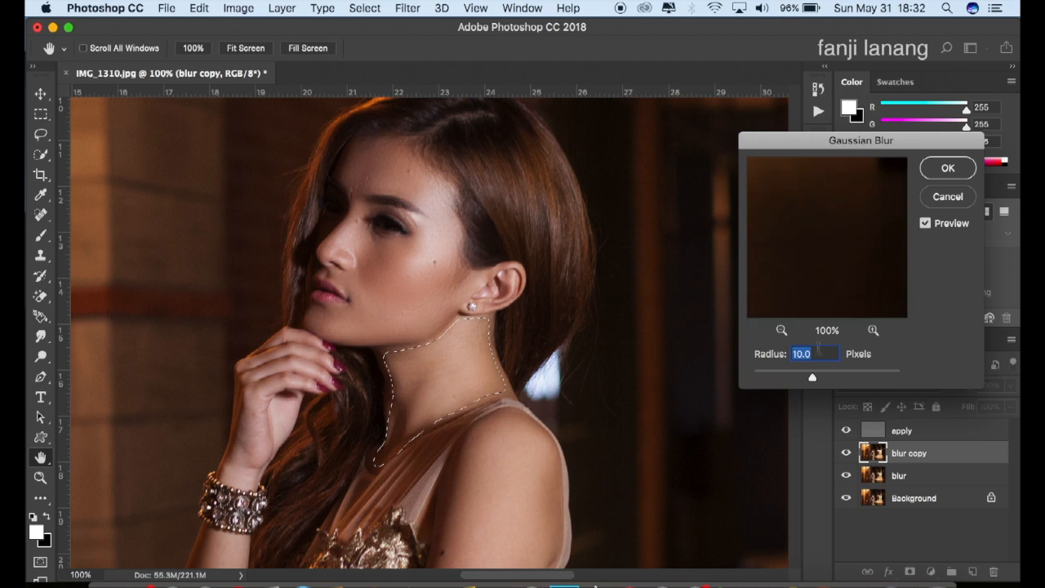
click(949, 168)
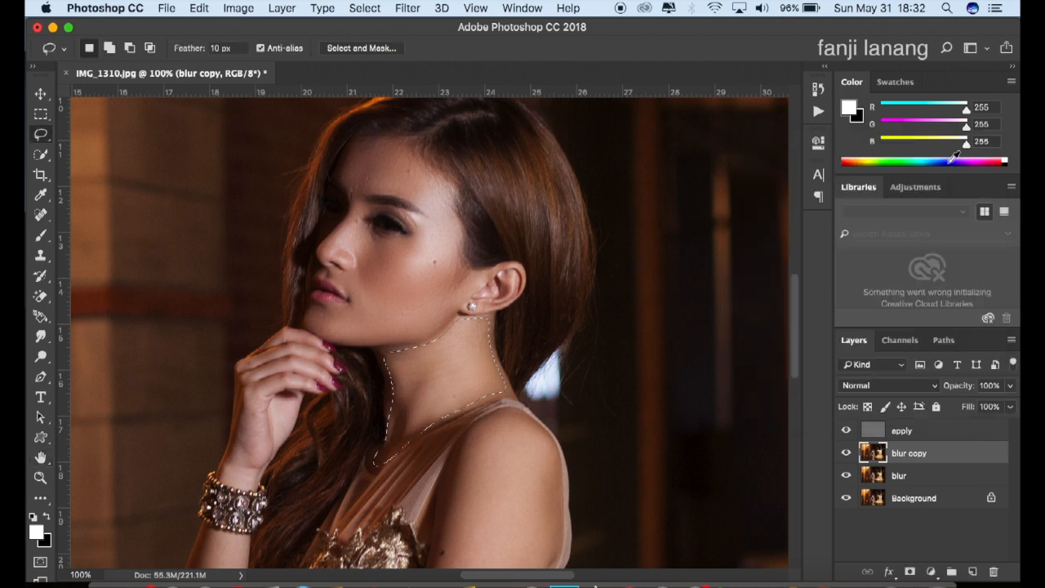
Step: Lasso the shoulder and upper arm nearest the camera and soften them with a 10-pixel Gaussian Blur
drag(587, 335, 597, 133)
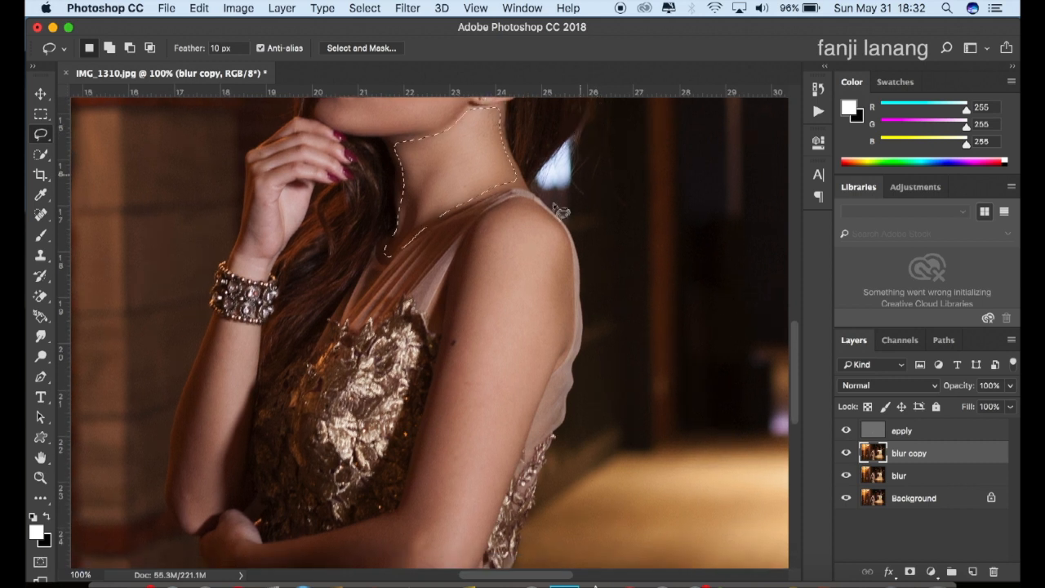
mouse_move(523, 207)
mouse_down()
mouse_move(490, 210)
mouse_move(466, 260)
mouse_move(409, 508)
mouse_move(413, 529)
mouse_move(441, 548)
mouse_move(476, 543)
mouse_move(493, 523)
mouse_move(511, 487)
mouse_move(520, 416)
mouse_move(571, 325)
mouse_move(562, 229)
mouse_move(537, 194)
mouse_move(514, 204)
mouse_up()
click(410, 10)
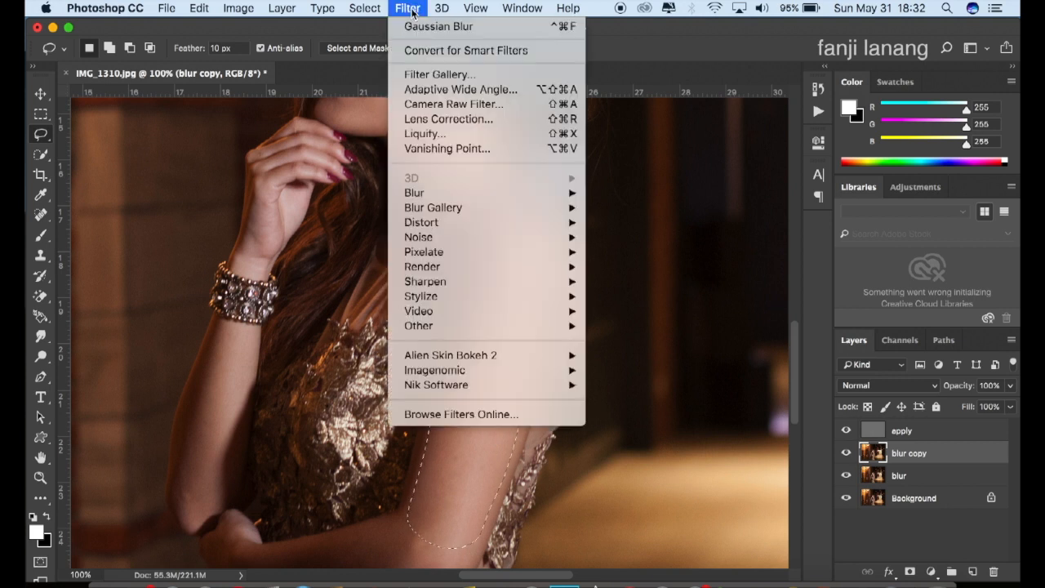
mouse_move(469, 196)
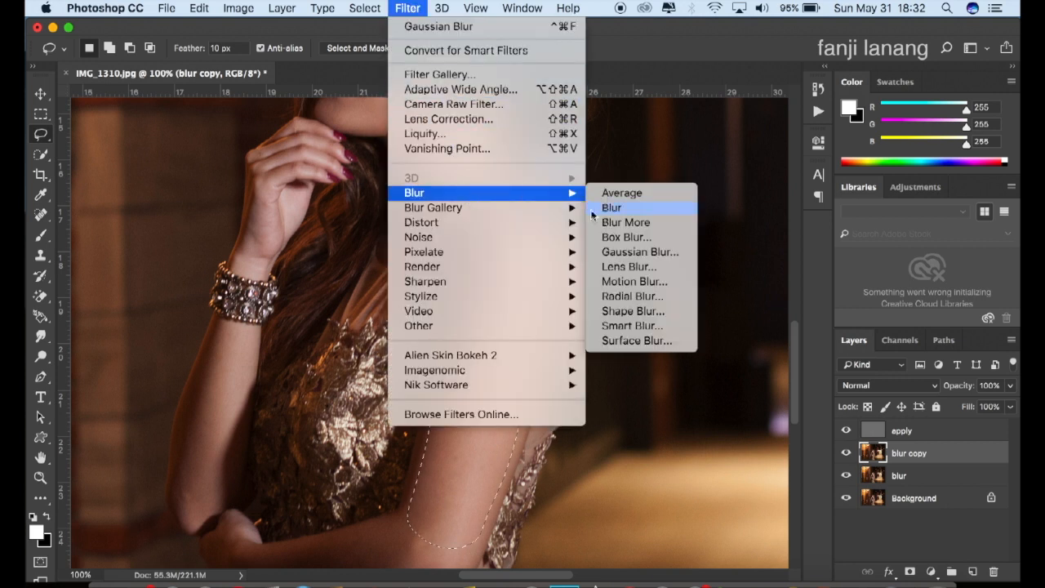
click(625, 256)
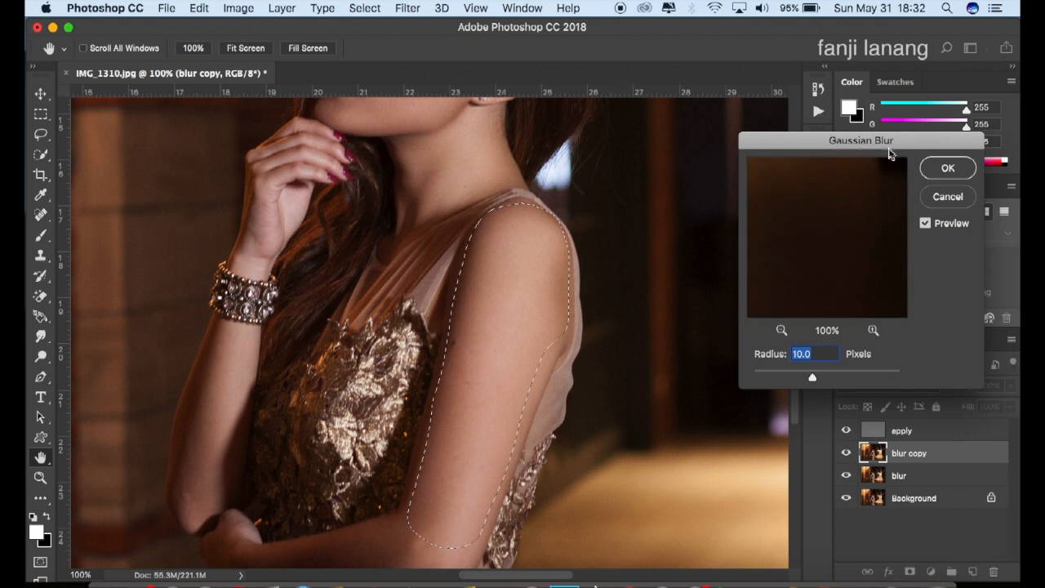
click(948, 169)
Step: Lasso the folded forearm including the elbow and apply a Gaussian Blur with a 10-pixel radius
drag(670, 346, 731, 187)
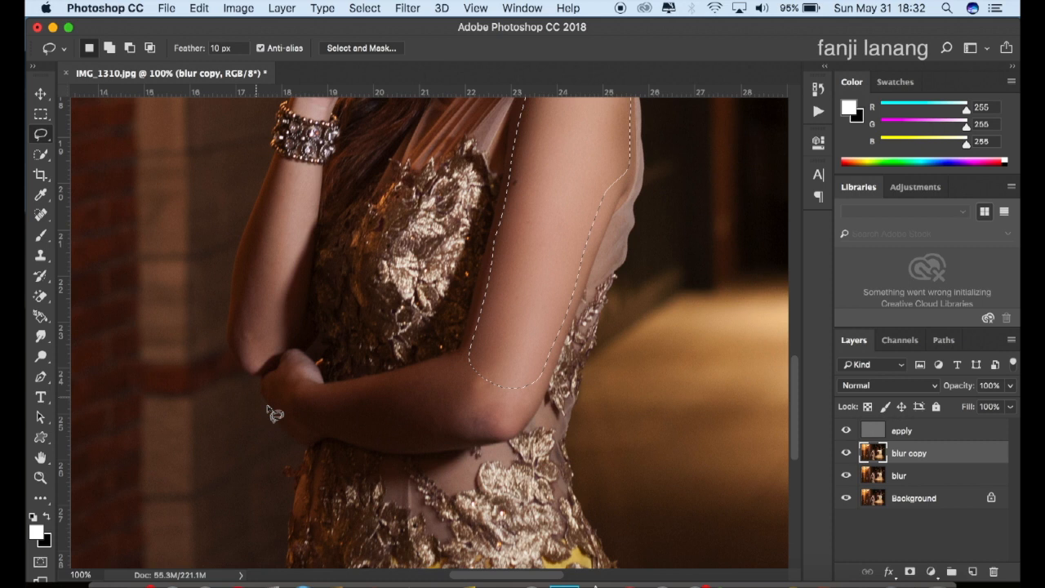
mouse_move(462, 355)
mouse_down()
mouse_move(299, 385)
mouse_move(280, 406)
mouse_move(289, 425)
mouse_move(346, 436)
mouse_move(468, 441)
mouse_move(520, 421)
mouse_move(508, 371)
mouse_move(469, 360)
mouse_up()
click(408, 8)
mouse_move(490, 194)
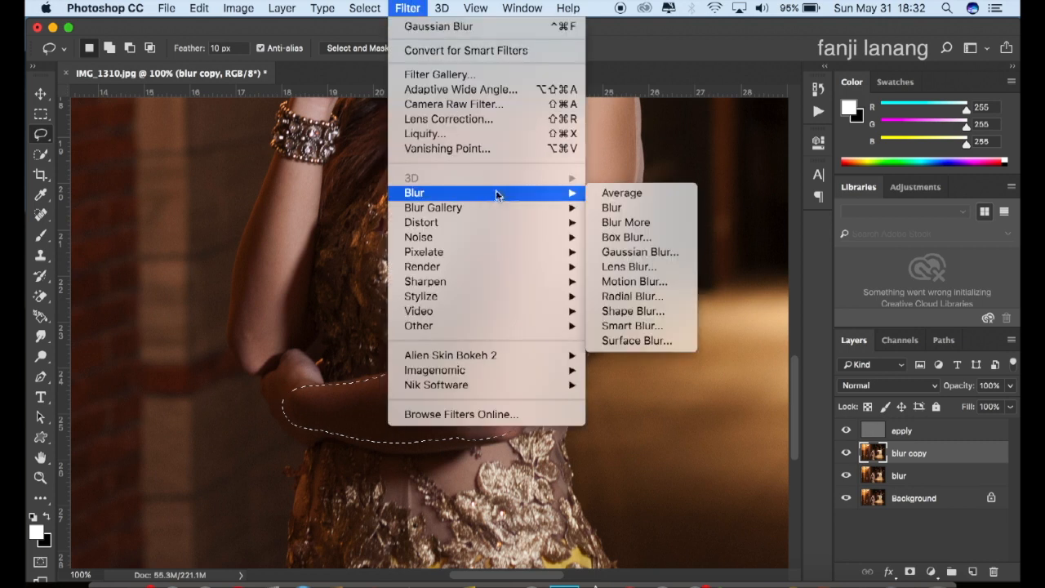
click(630, 251)
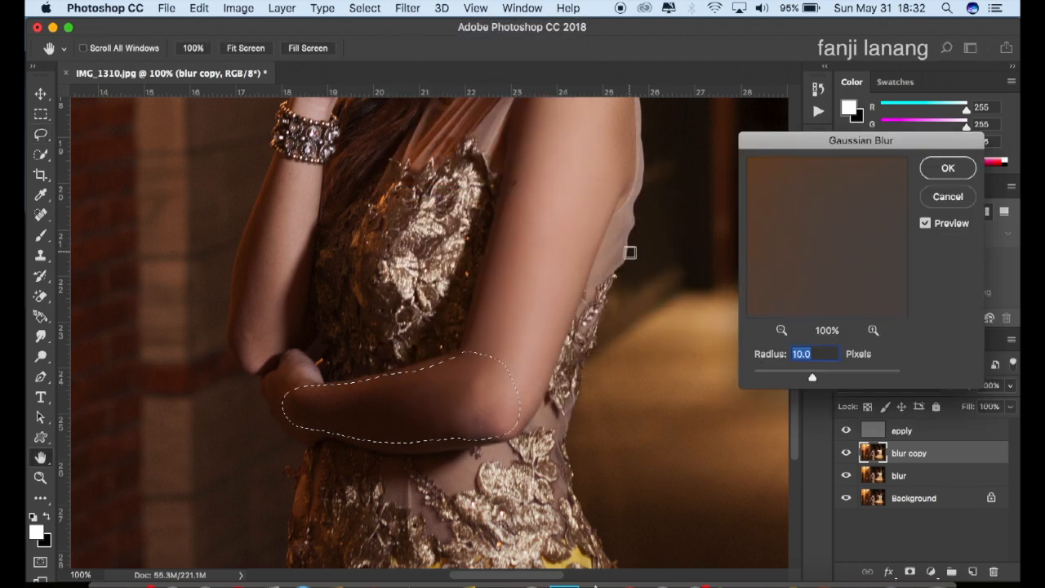
click(968, 173)
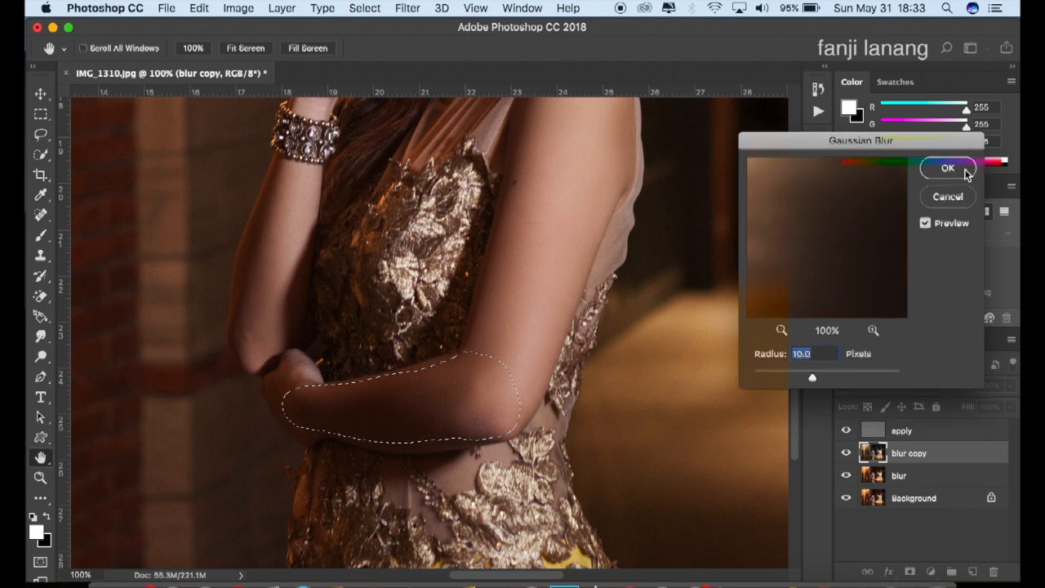
Step: Lasso the raised forearm below the bracelet and apply a 10-pixel Gaussian Blur to it
drag(416, 206, 511, 262)
mouse_move(373, 221)
mouse_down()
mouse_move(325, 343)
mouse_move(327, 403)
mouse_move(355, 419)
mouse_move(379, 409)
mouse_move(401, 362)
mouse_move(407, 261)
mouse_move(405, 233)
mouse_move(376, 219)
mouse_up()
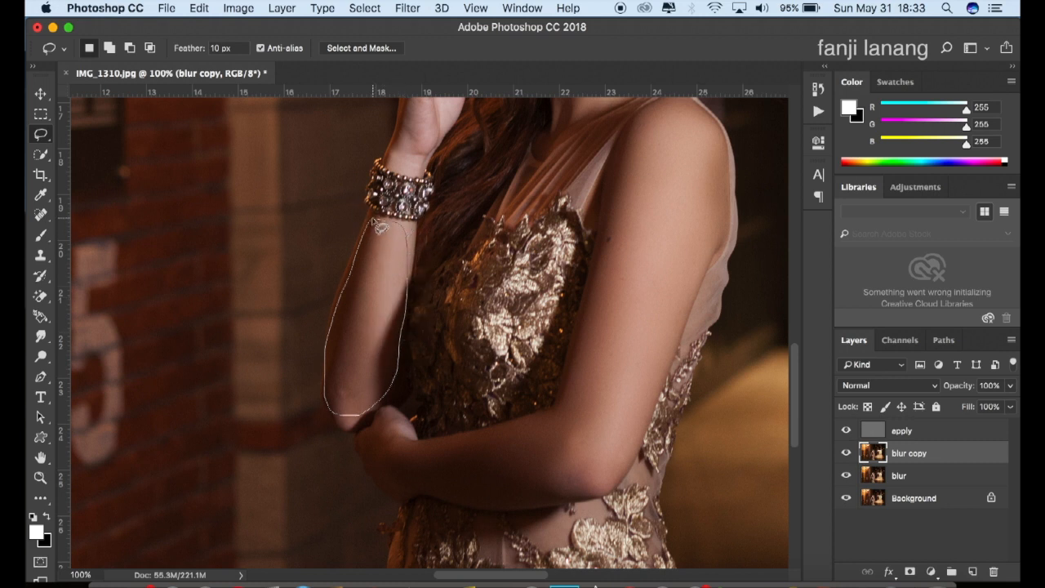
click(412, 10)
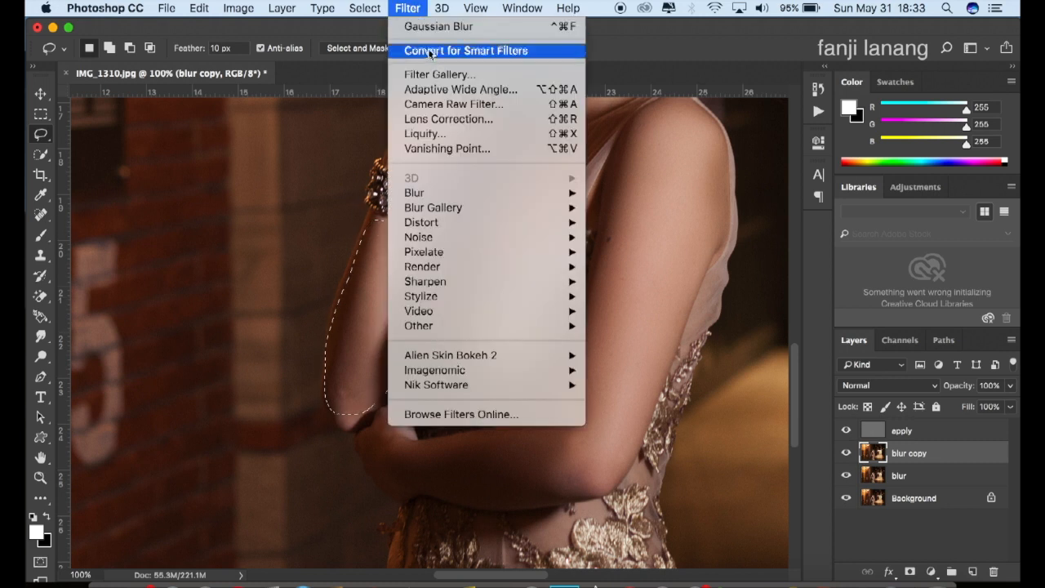
mouse_move(535, 196)
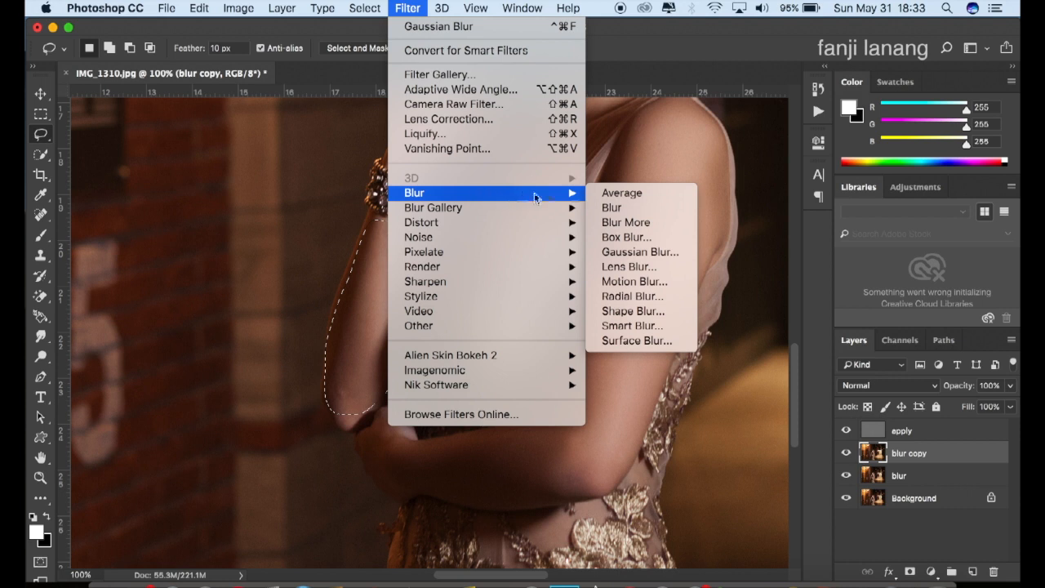
click(633, 251)
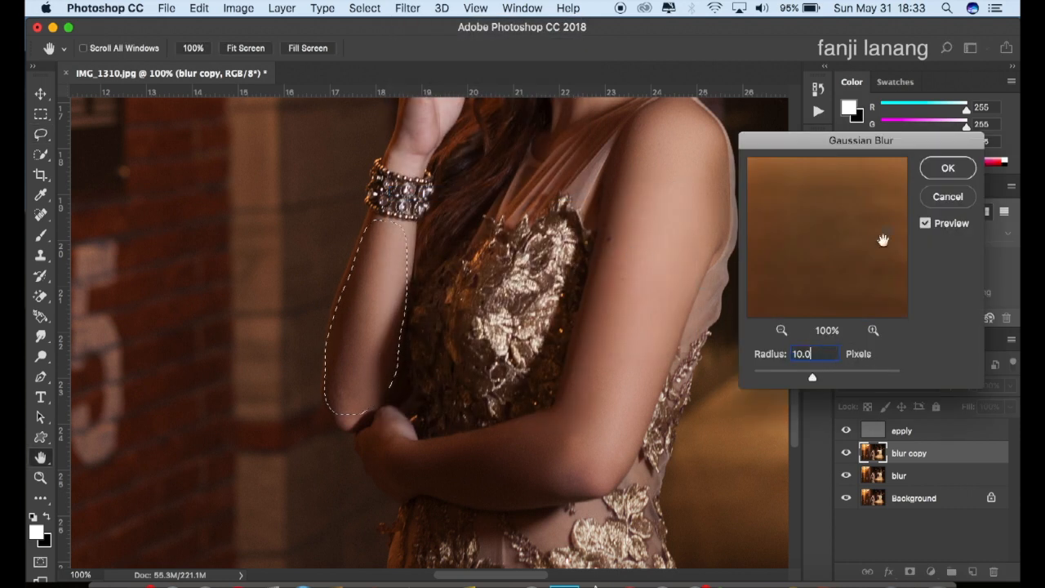
click(946, 169)
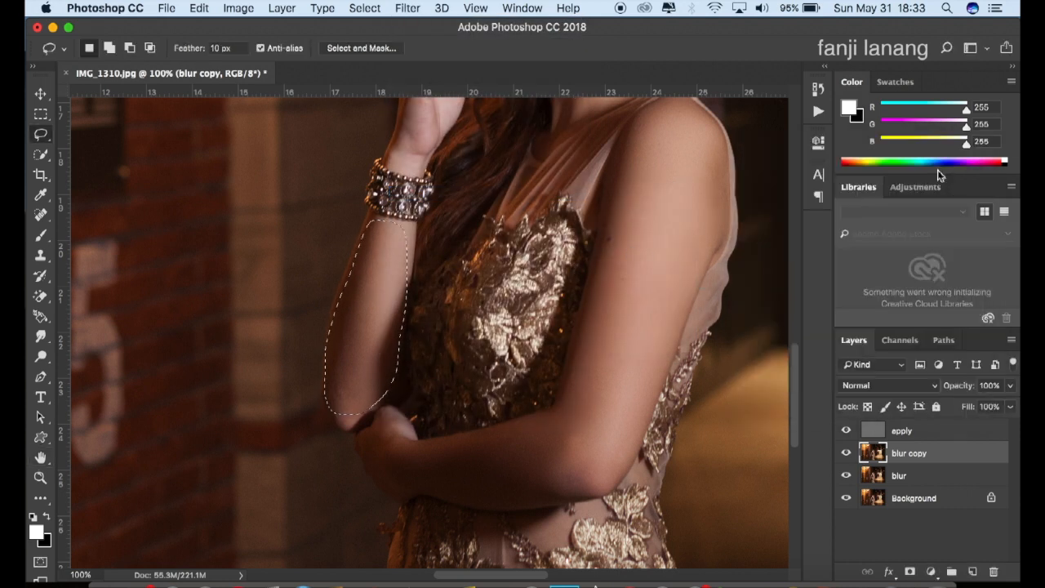
Step: Clear the forearm selection and duplicate the apply layer
click(41, 112)
click(44, 97)
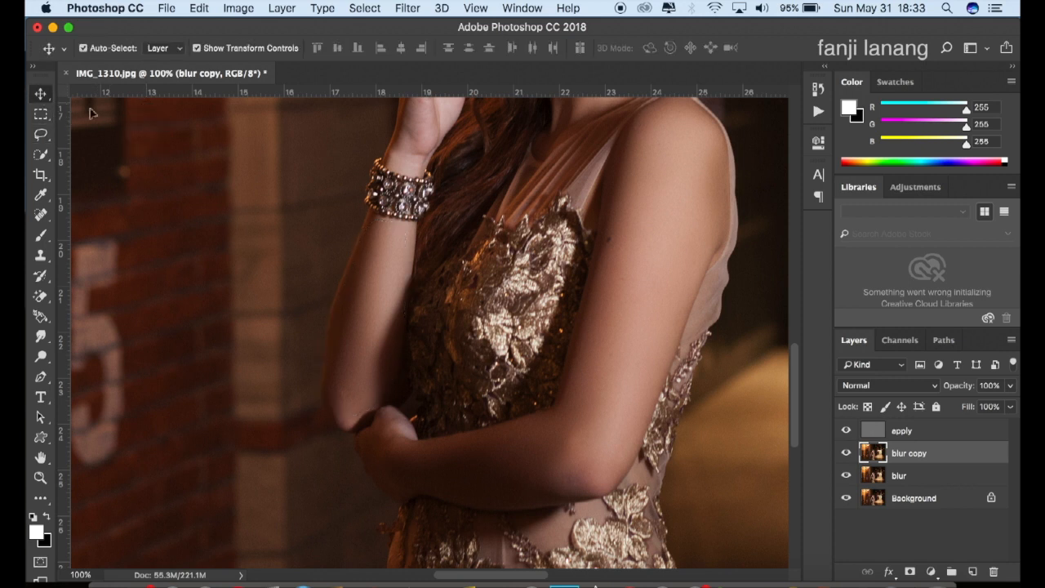
key(super+minus)
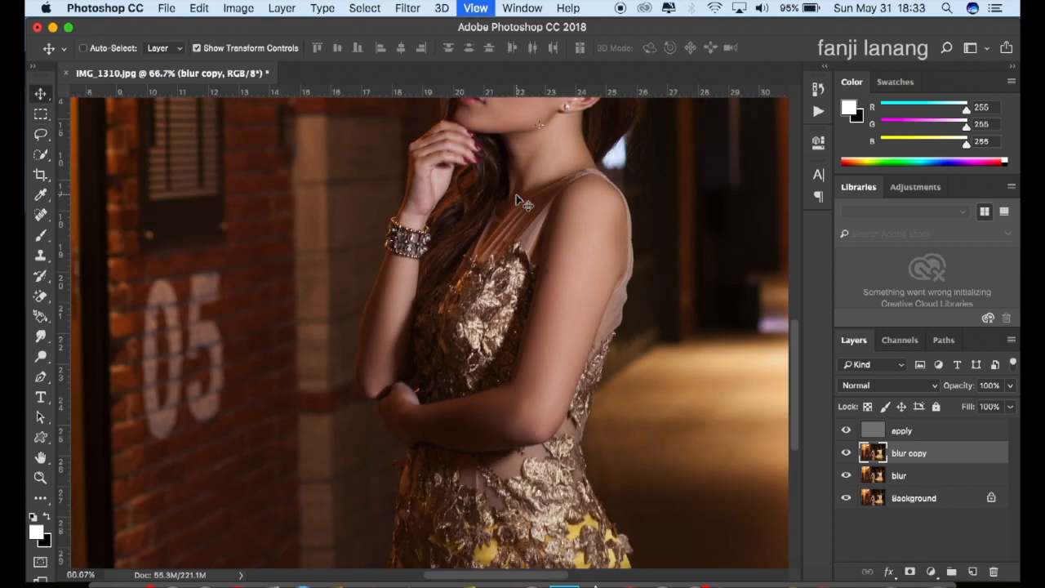
key(super+minus)
key(super+minus)
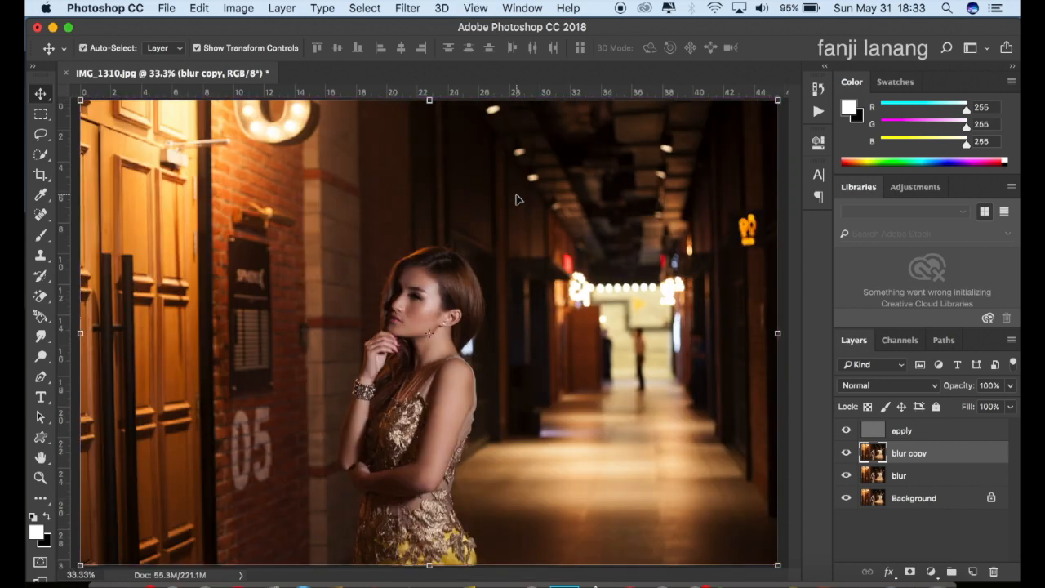
click(901, 432)
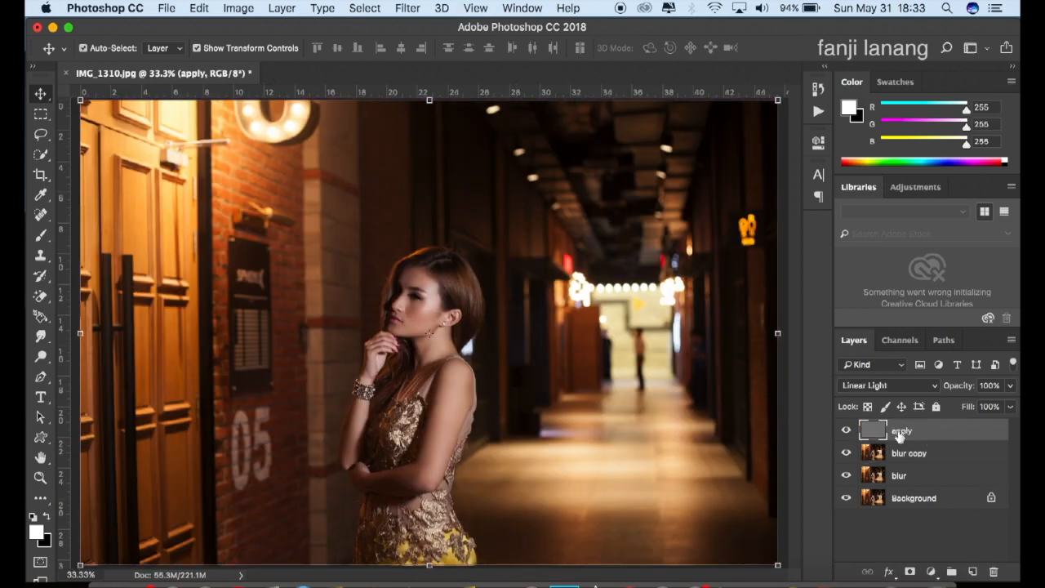
drag(930, 434, 977, 572)
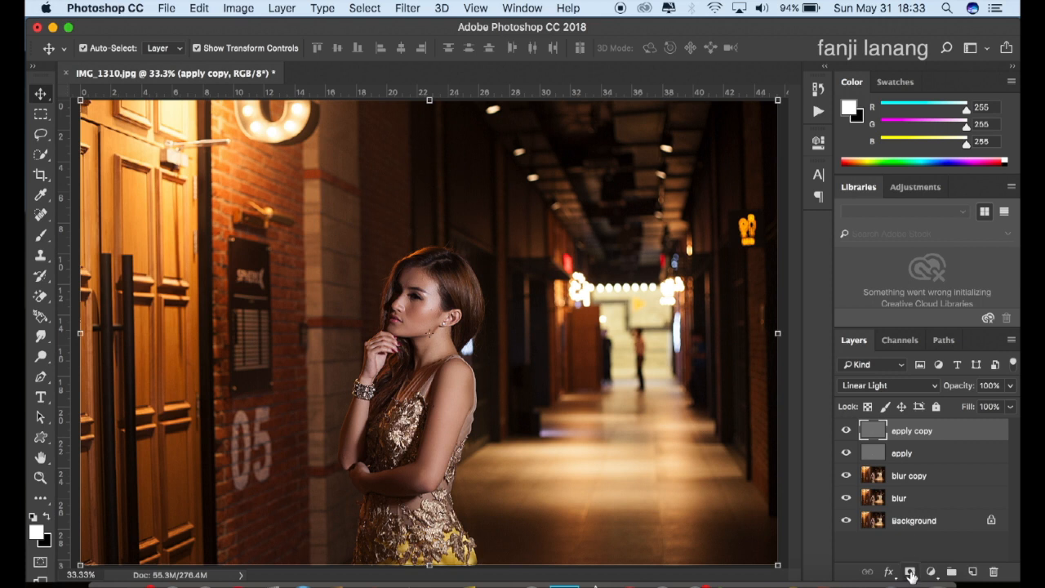
Step: Add a layer mask to the apply copy layer and invert it to black
click(910, 572)
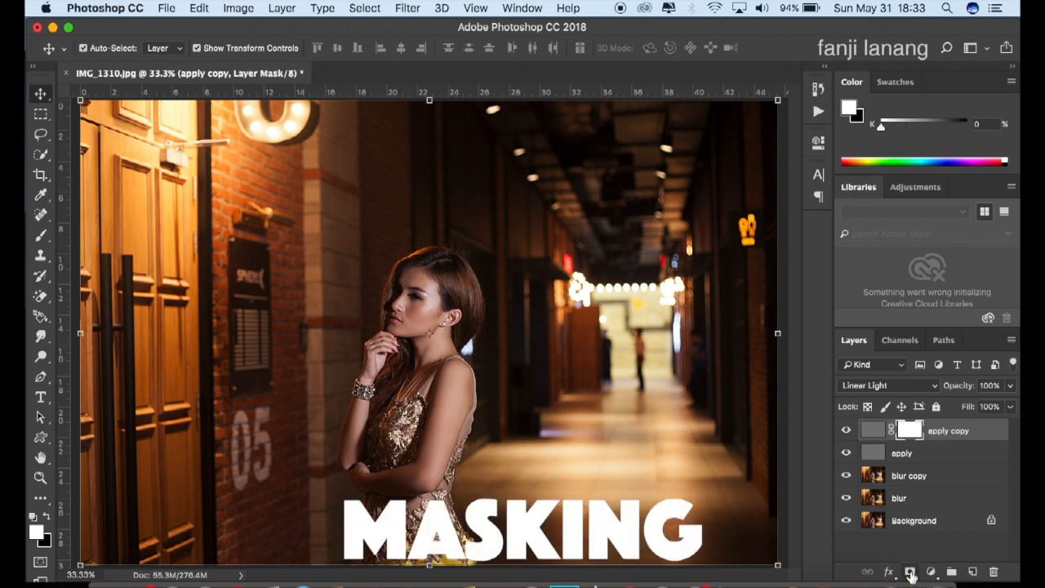
click(250, 9)
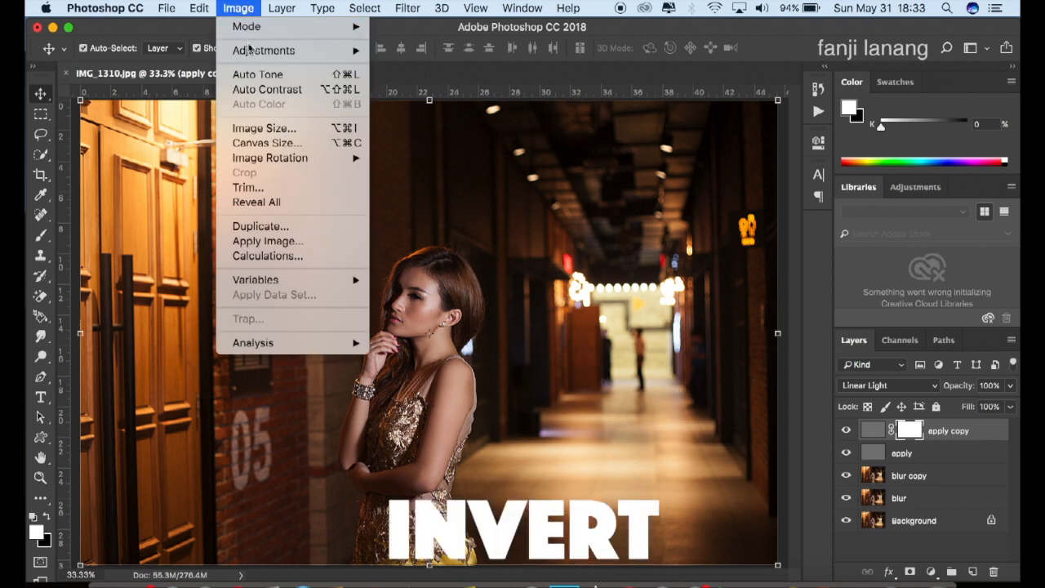
mouse_move(250, 49)
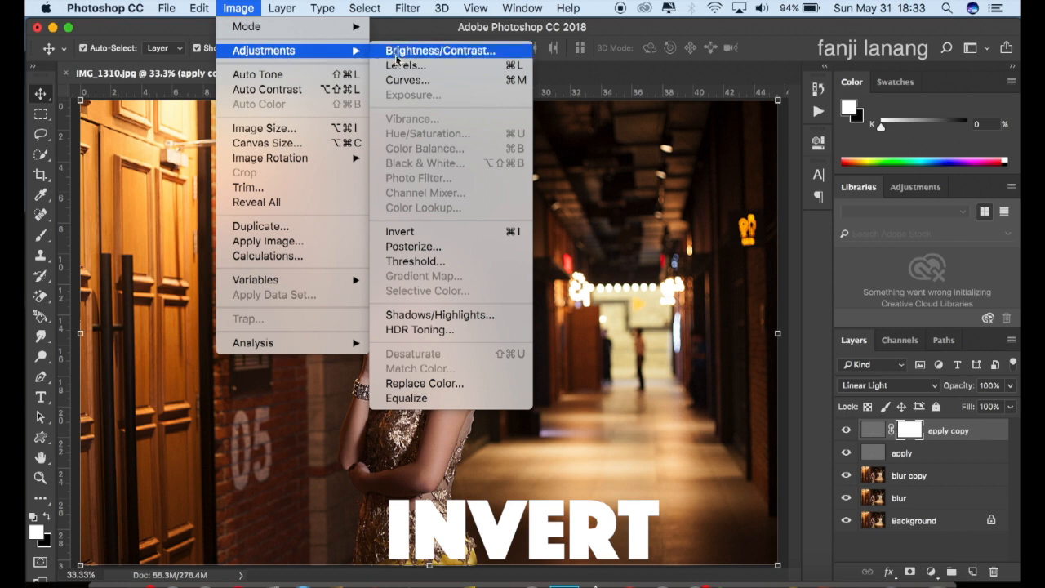
click(423, 236)
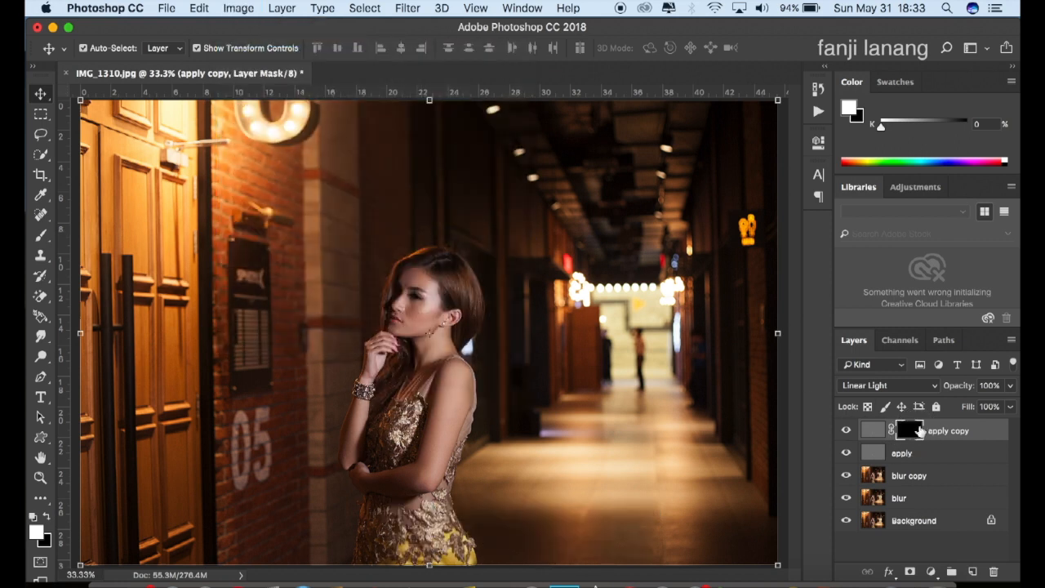
Step: Activate the Brush Tool with a soft 0% hardness tip and set its opacity to 60%
right_click(45, 237)
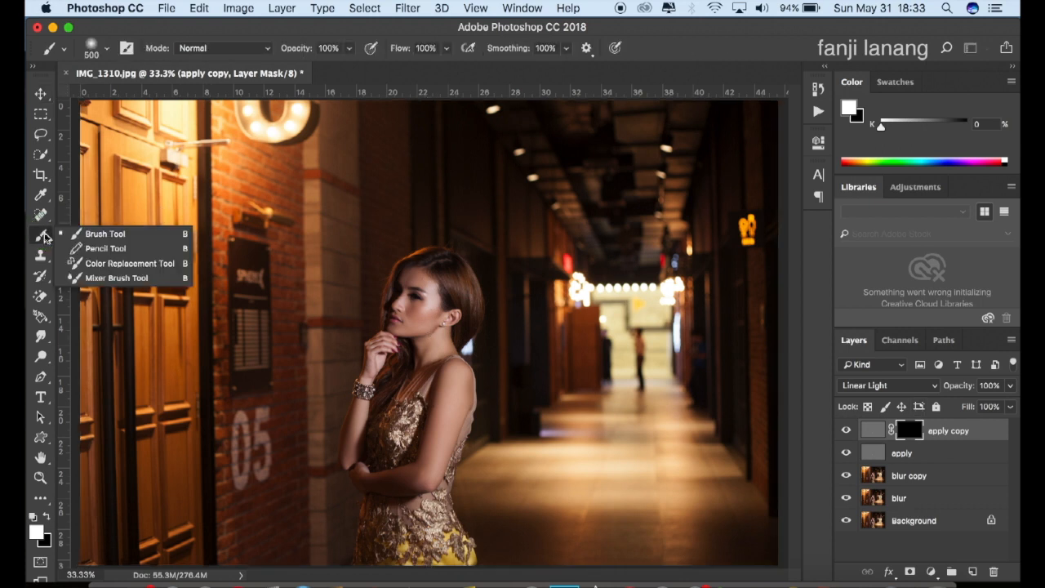
click(82, 231)
click(107, 50)
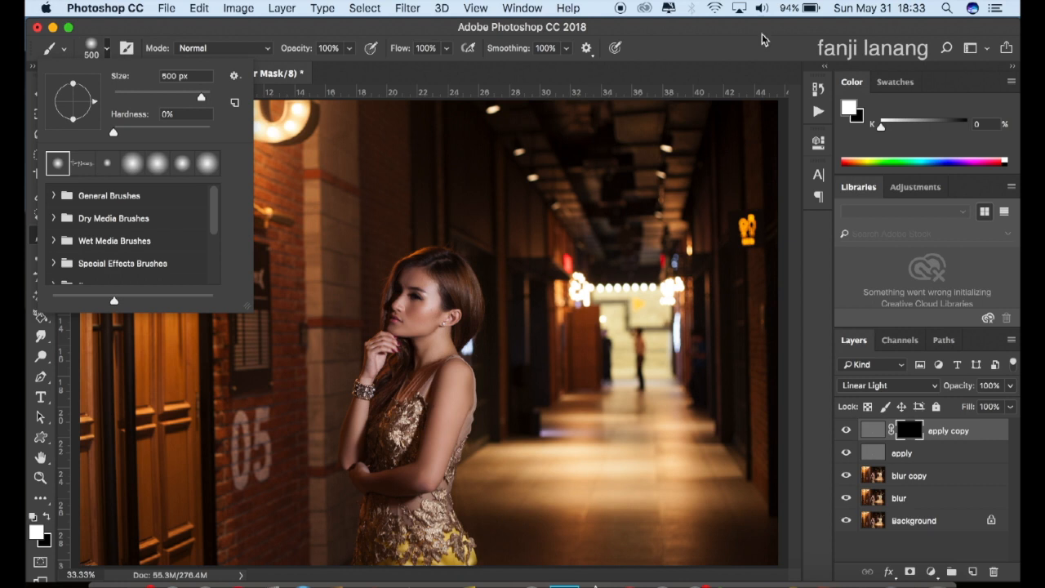
click(739, 37)
click(350, 49)
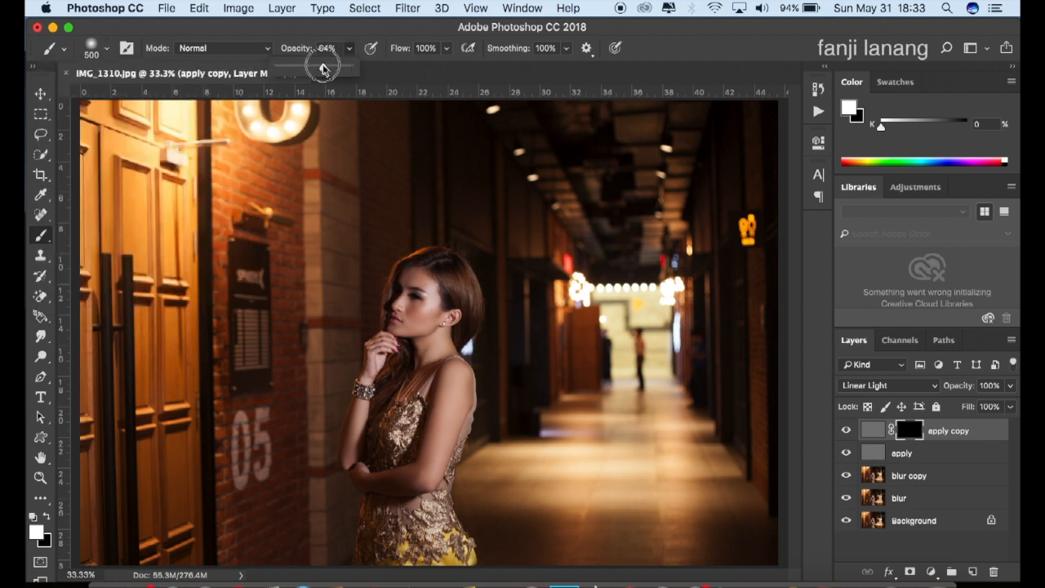
click(700, 62)
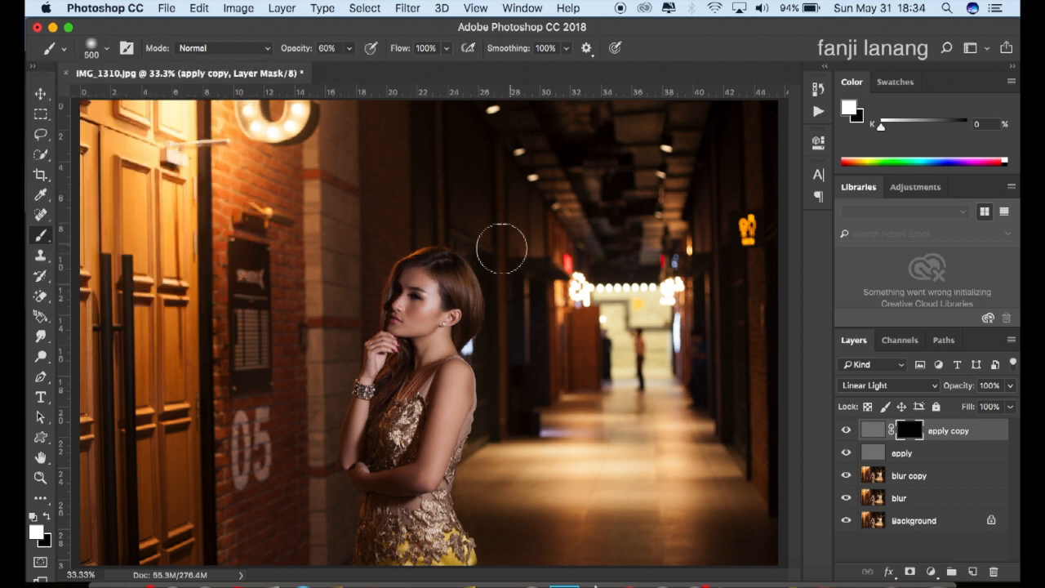
Step: Reduce the brush size to 200 and paint white on the apply copy mask over the woman's face and skin
key(super+equal)
key(super+equal)
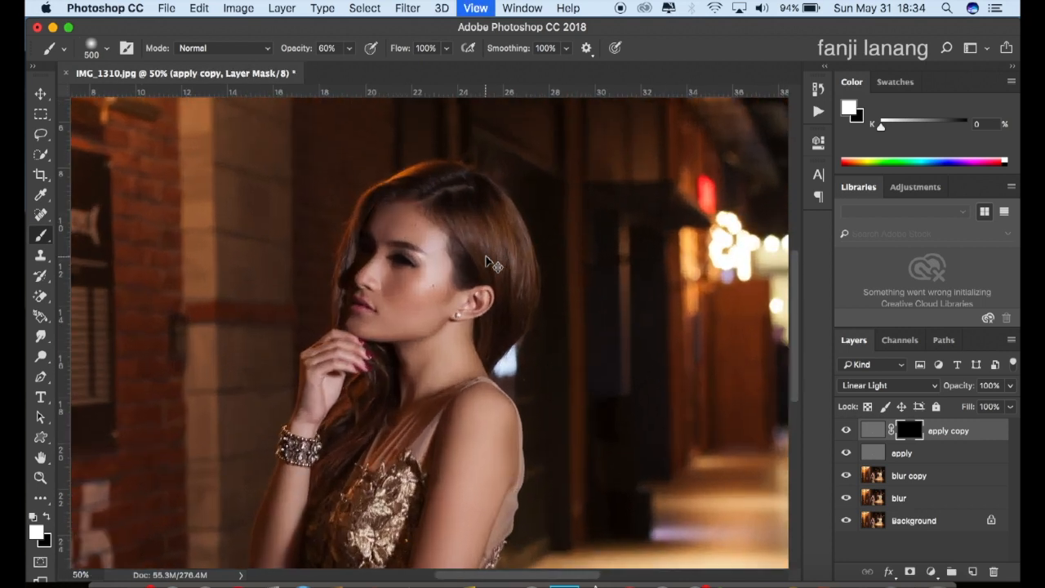
key(bracketleft)
key(bracketleft)
key(bracketleft)
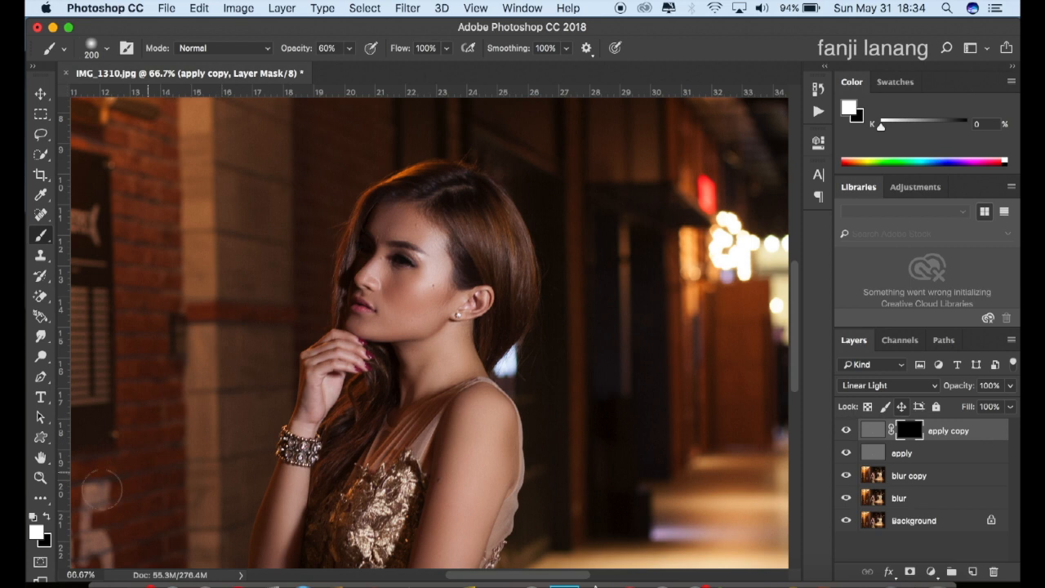
click(48, 518)
click(47, 517)
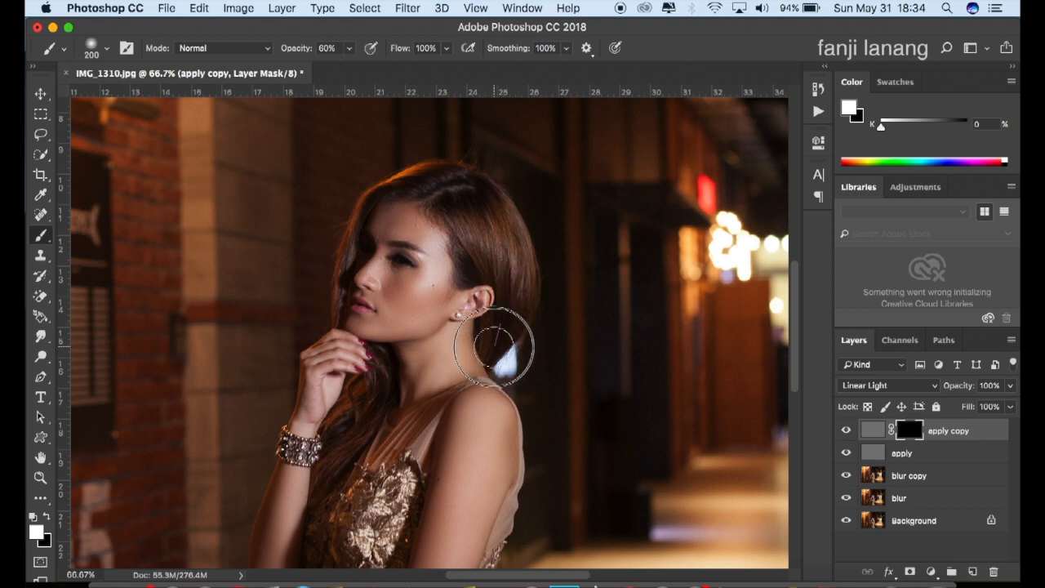
mouse_move(487, 221)
mouse_down()
mouse_move(420, 182)
mouse_move(389, 182)
mouse_move(398, 252)
mouse_up()
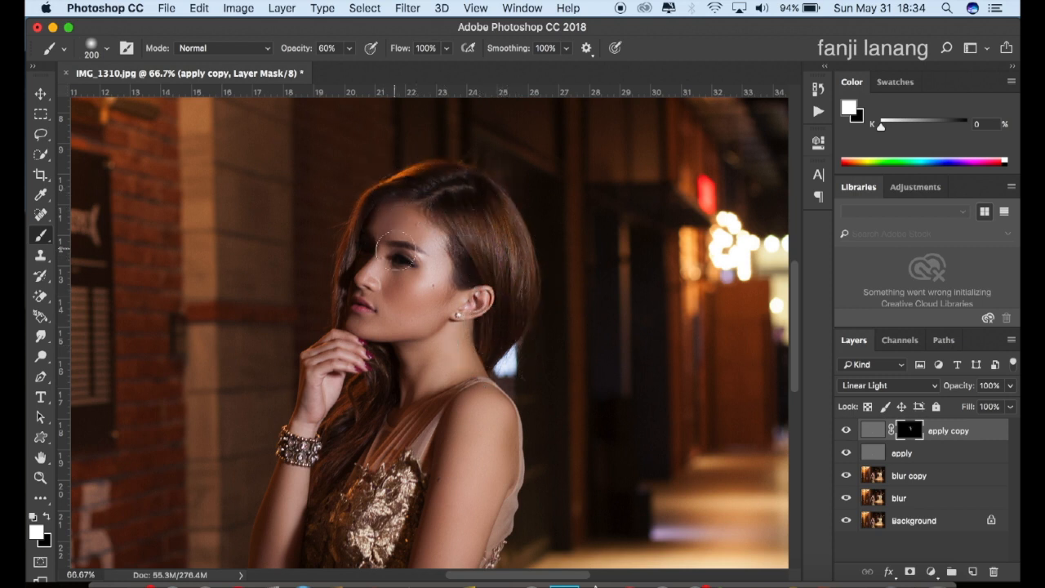
mouse_move(372, 371)
mouse_down()
mouse_move(352, 444)
mouse_move(307, 514)
mouse_move(366, 434)
mouse_move(368, 461)
mouse_up()
key(super+minus)
key(super+minus)
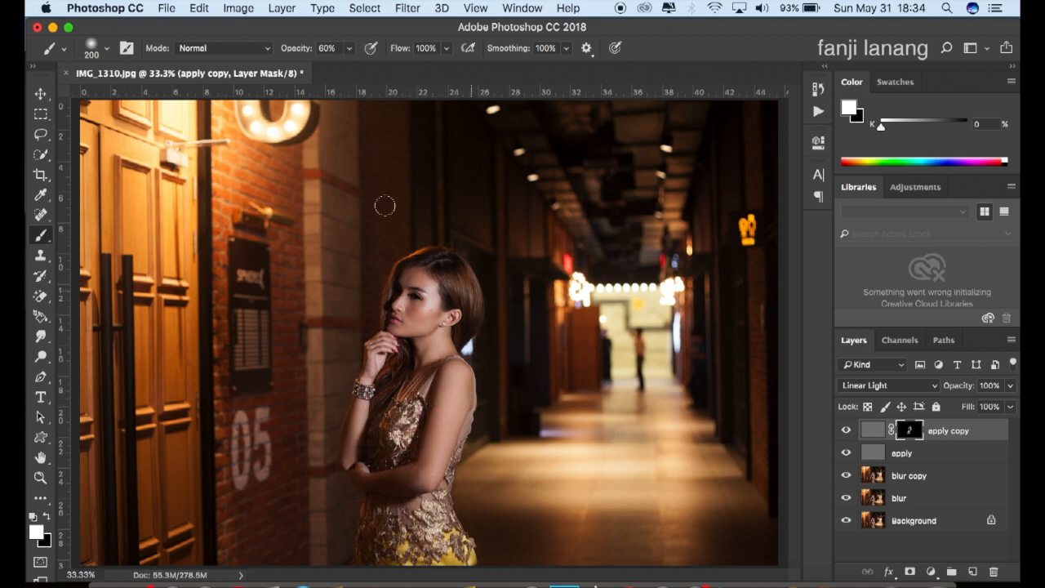
Step: Group the four layers from apply copy down to blur into a group named "skin"
click(40, 94)
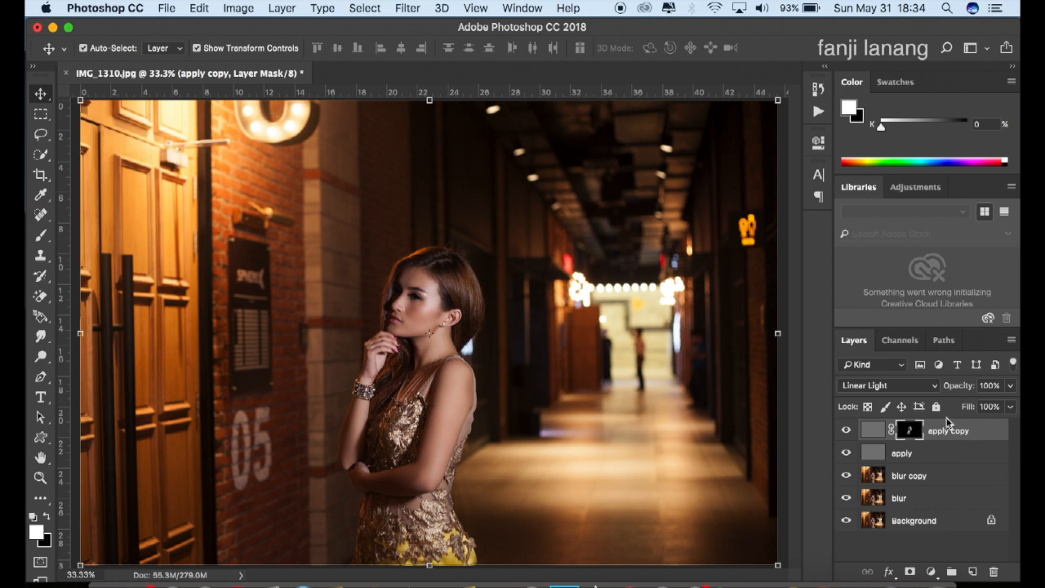
shift+click(940, 499)
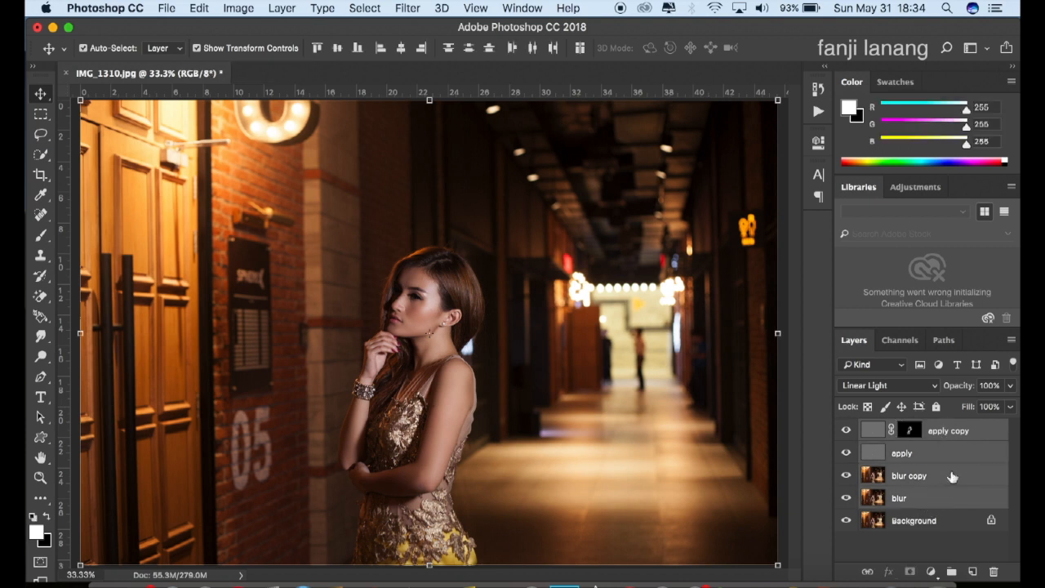
right_click(964, 436)
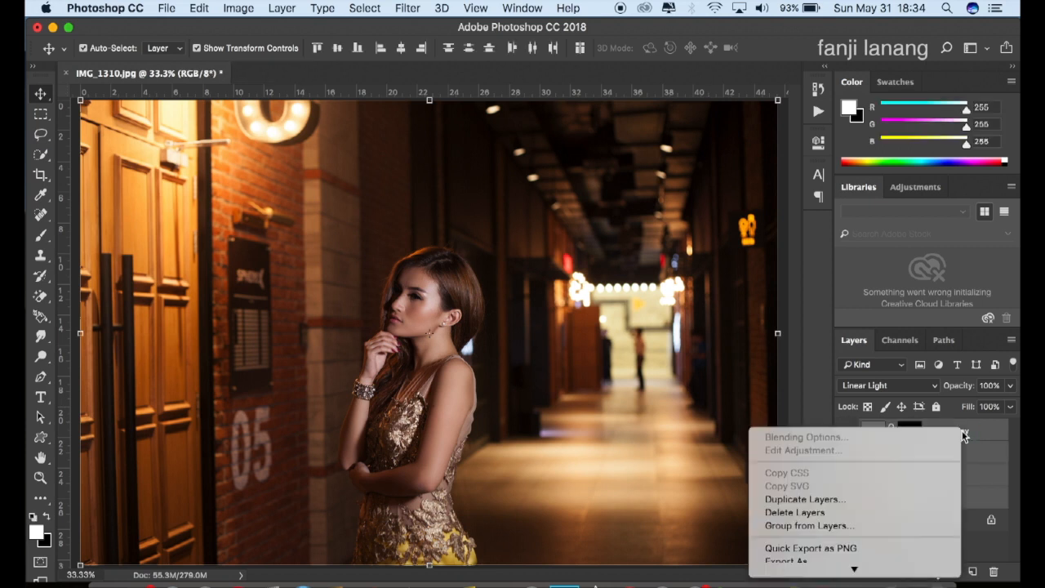
click(808, 525)
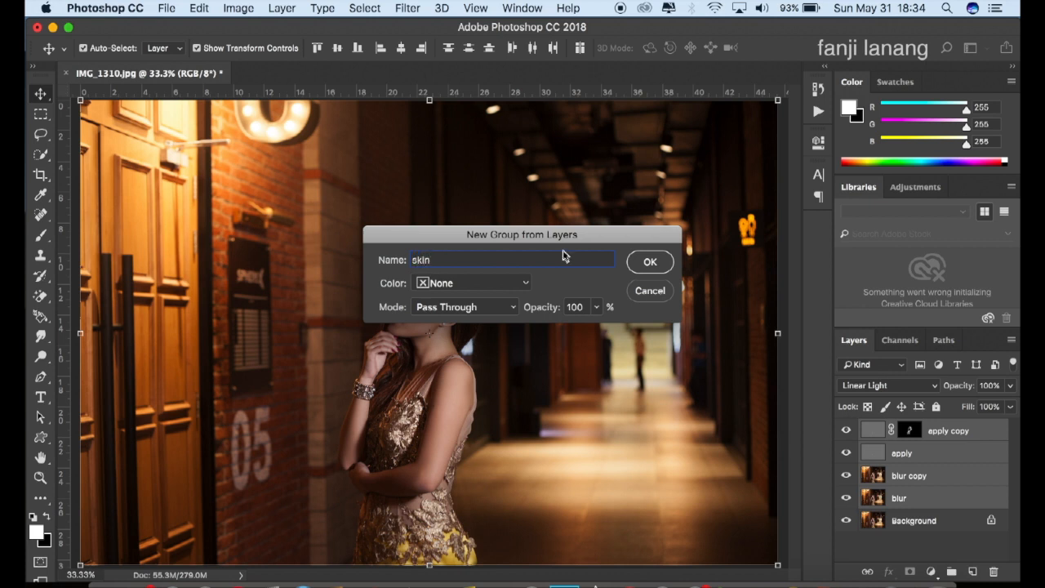
click(645, 261)
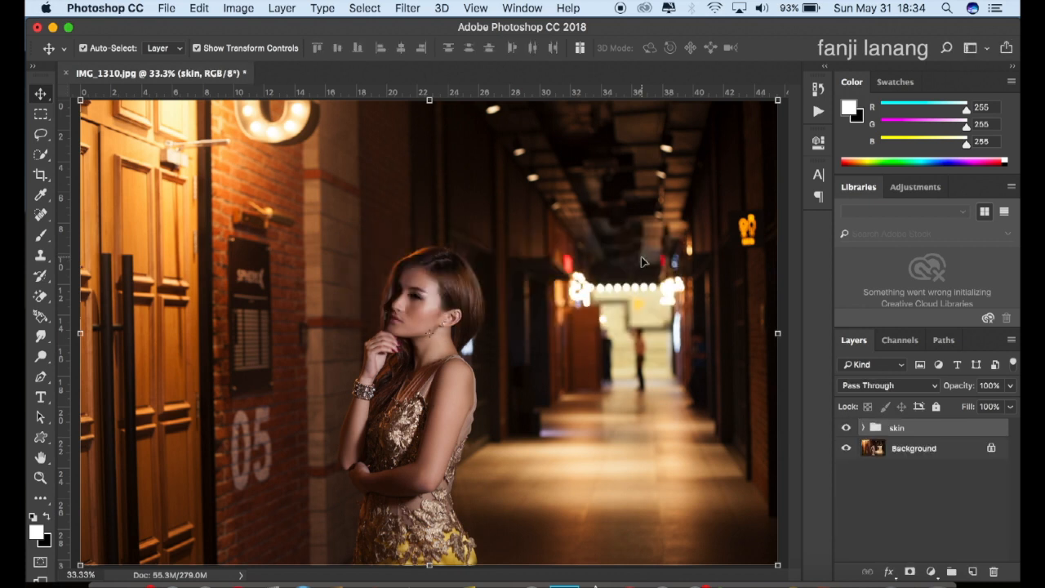
Step: Compare the portrait with and without the retouching by toggling the skin group's visibility
key(super+equal)
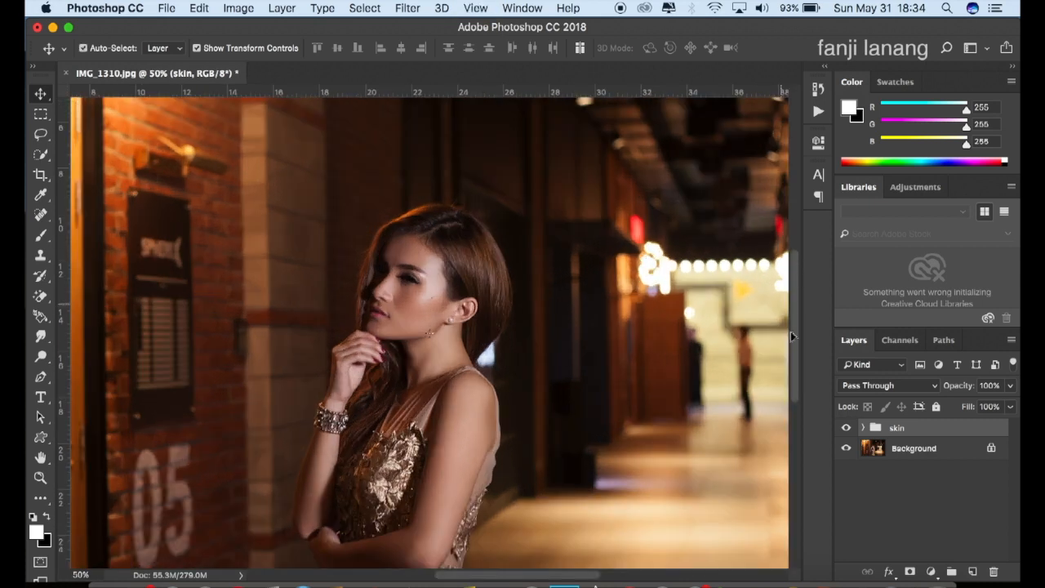
click(847, 428)
click(847, 427)
click(847, 427)
click(847, 428)
click(848, 429)
click(846, 428)
key(super+minus)
key(super+minus)
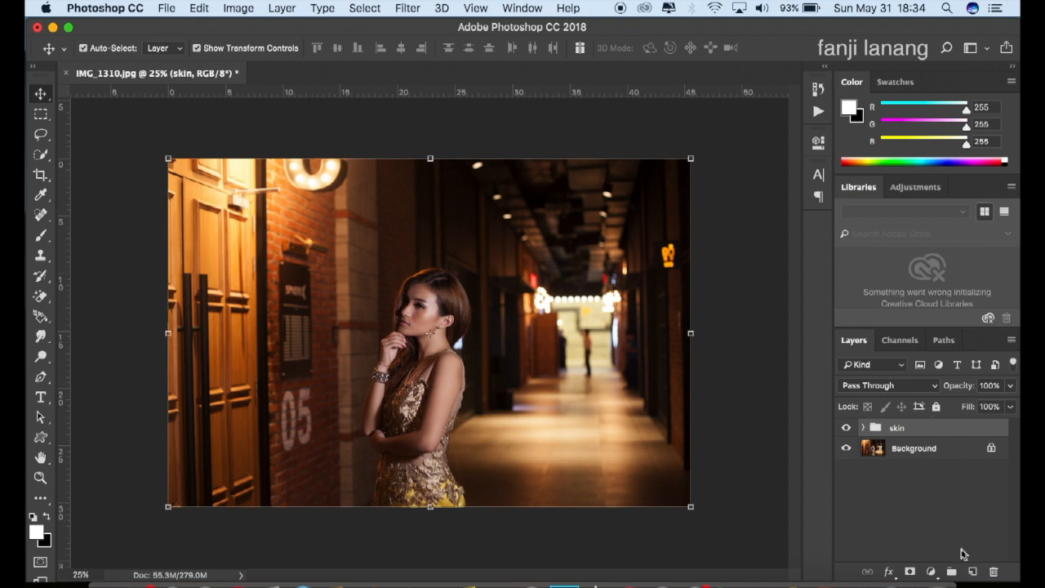
Step: Add a blank layer above the skin group and fill it using Apply Image with the Merged layer and Normal blending
click(972, 571)
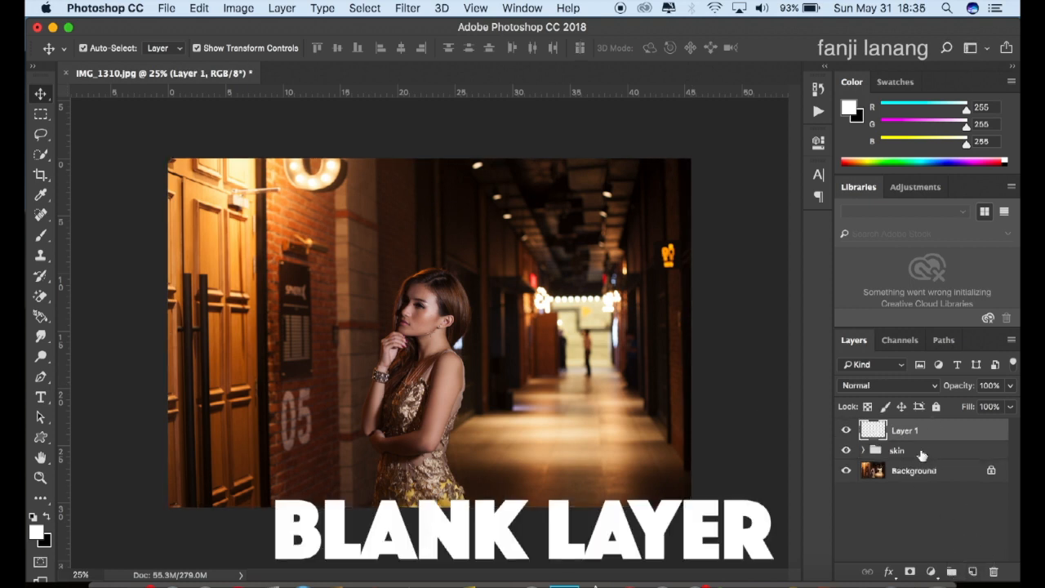
click(238, 8)
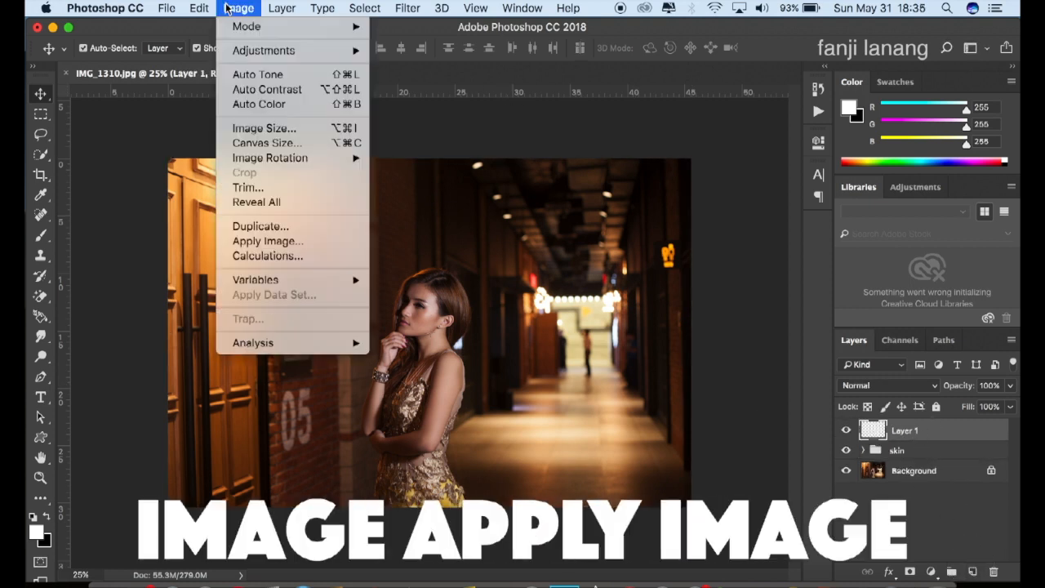
click(293, 242)
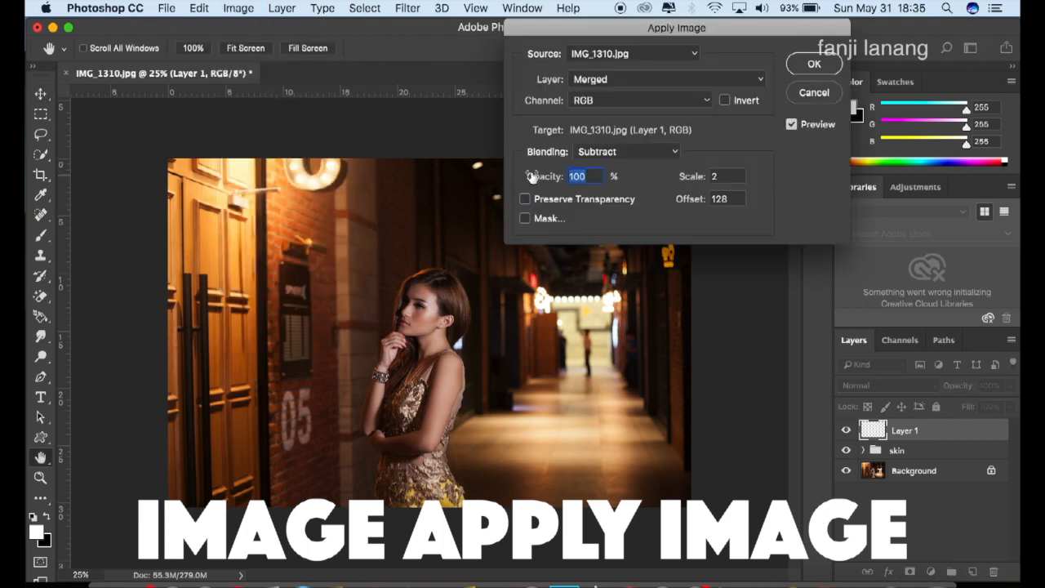
click(674, 80)
click(674, 78)
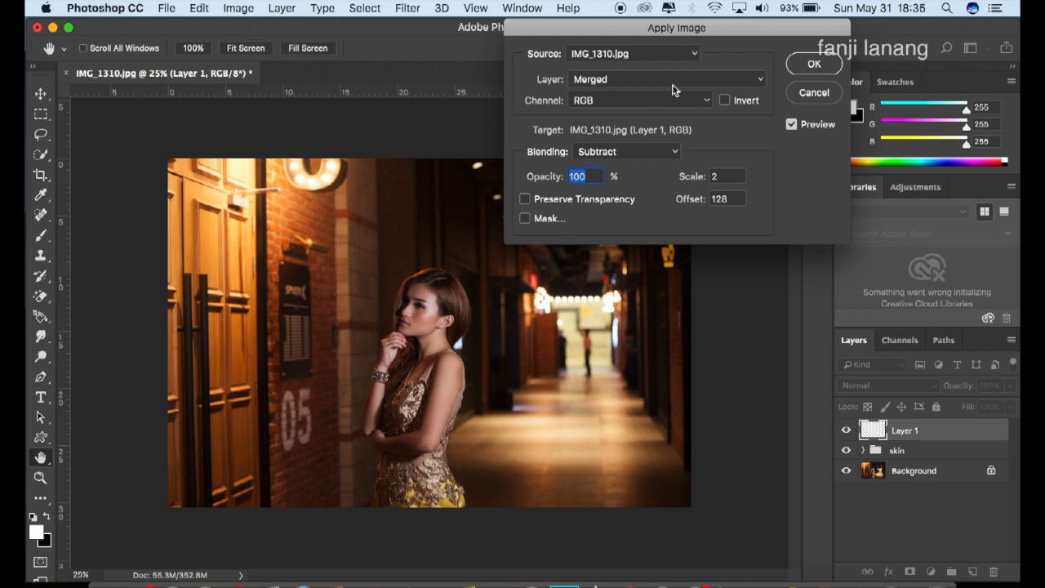
click(668, 151)
mouse_move(622, 11)
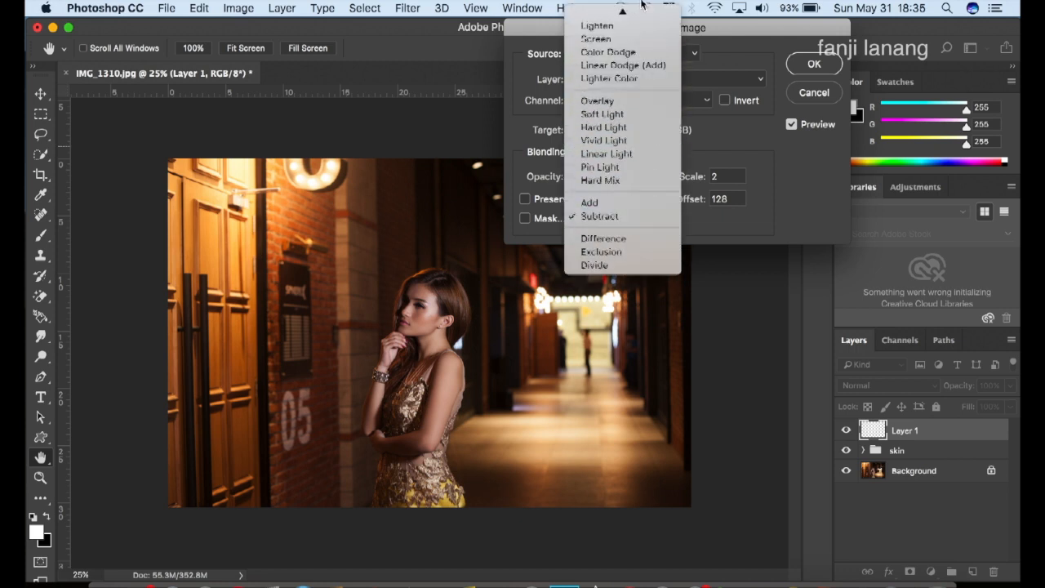
click(621, 13)
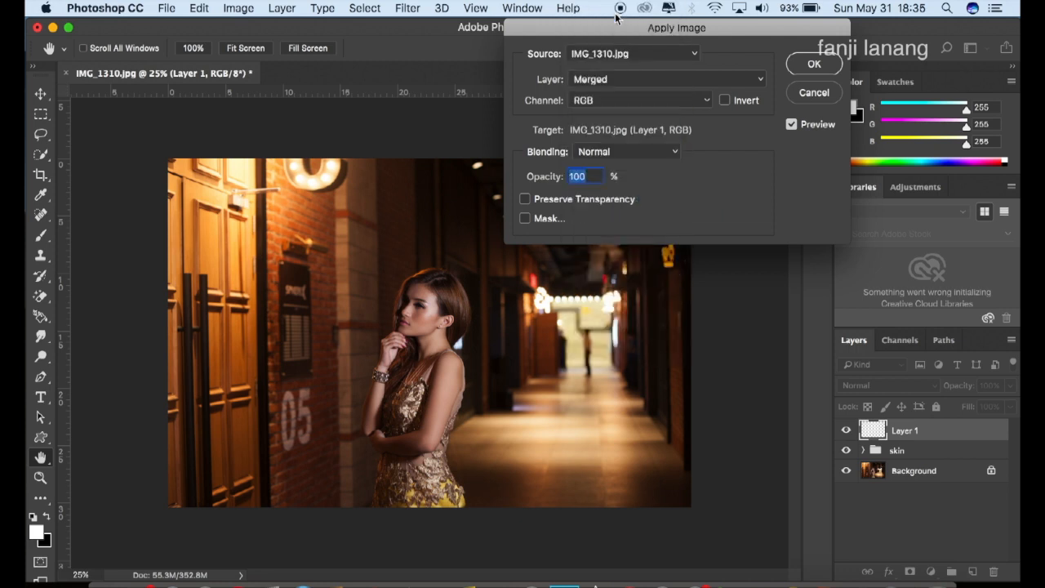
click(815, 66)
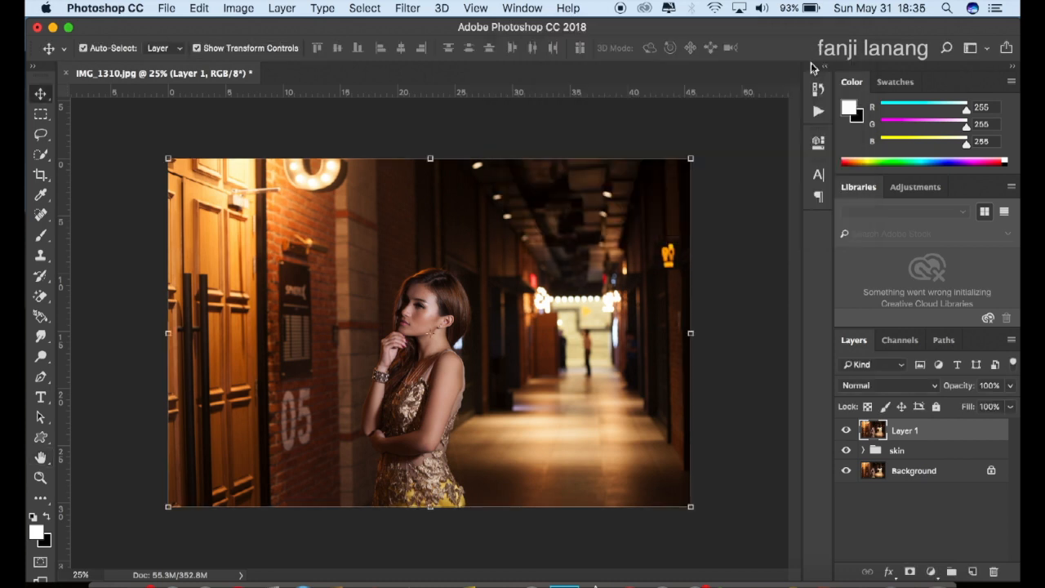
click(846, 430)
click(846, 430)
Step: Open the Camera Raw Filter on the merged image layer and set Temperature to -10
click(408, 10)
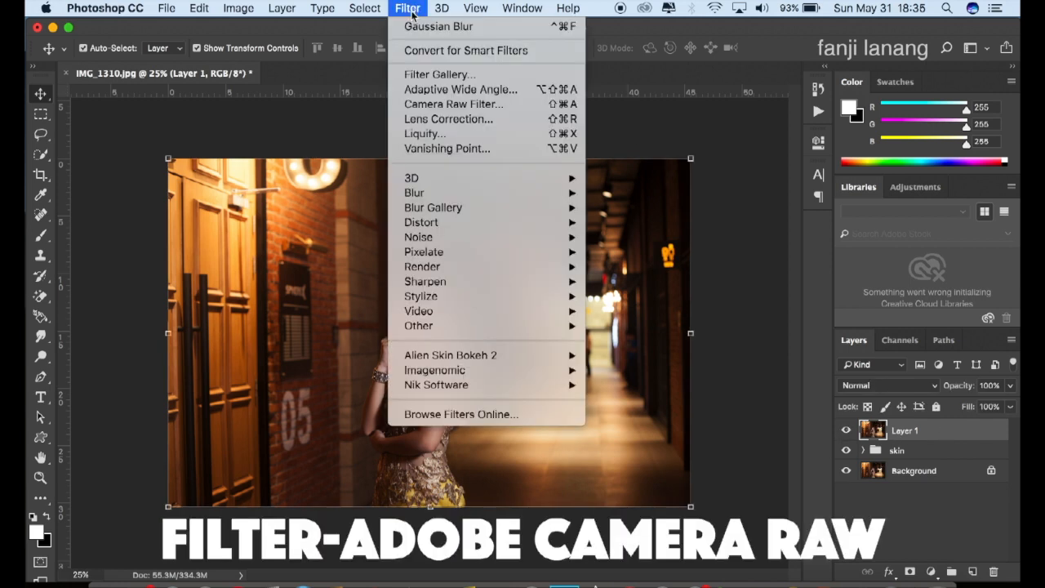
click(434, 104)
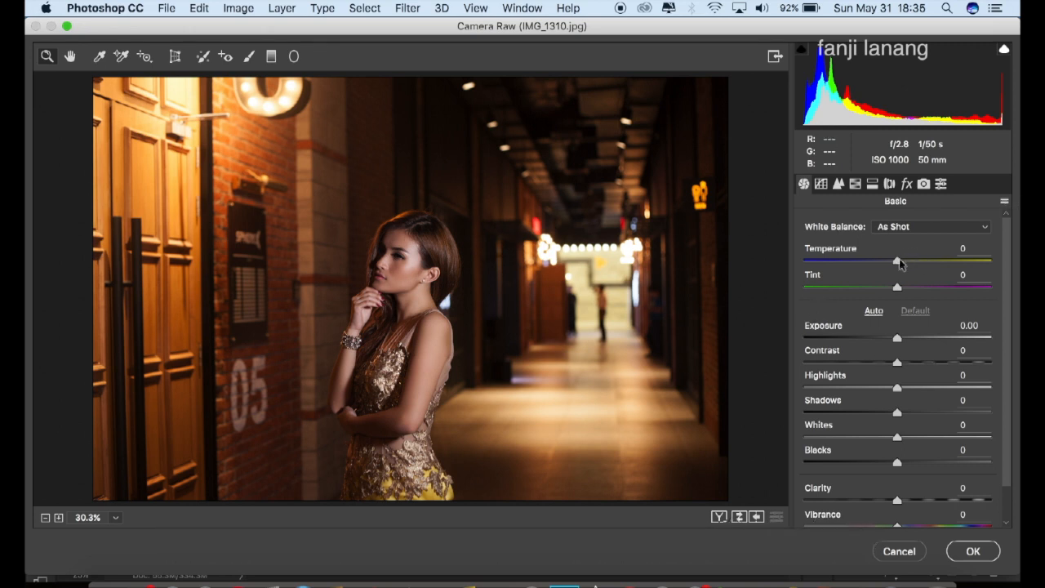
drag(898, 262, 887, 271)
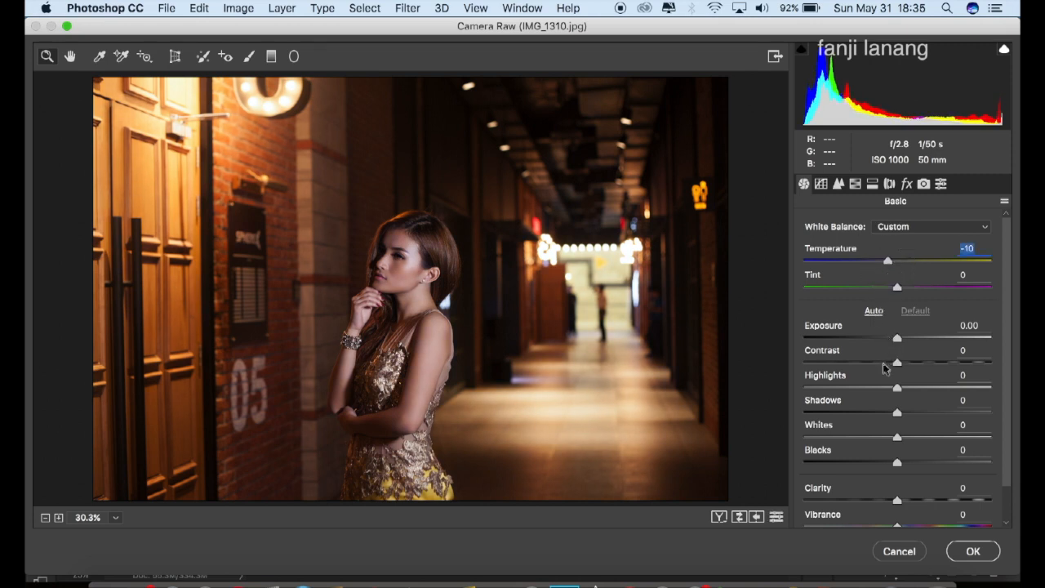
Step: Set Highlights to -25 and Shadows to +25 in the Camera Raw basic adjustments
click(874, 387)
drag(873, 387, 875, 389)
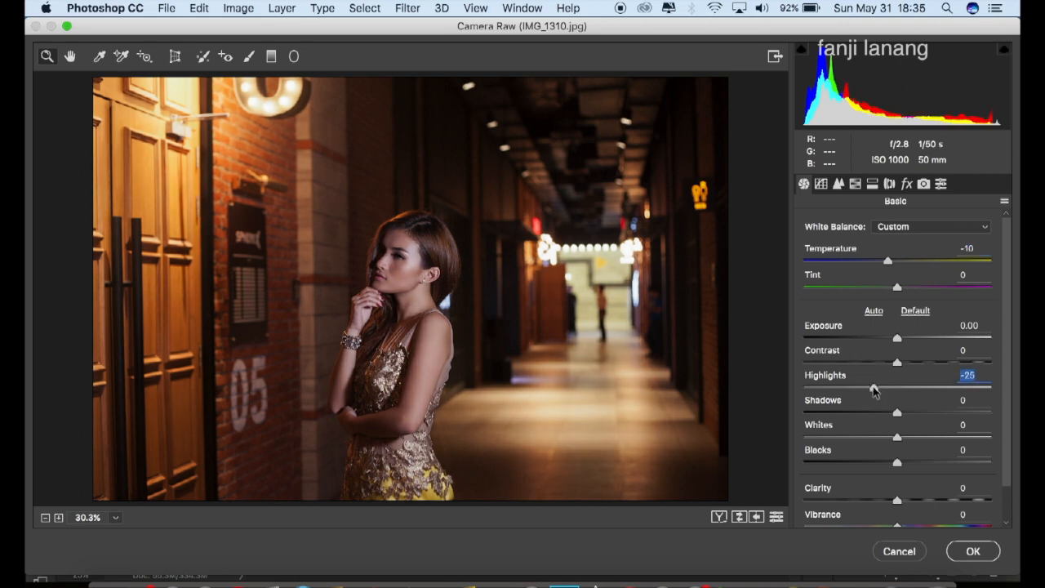
click(918, 413)
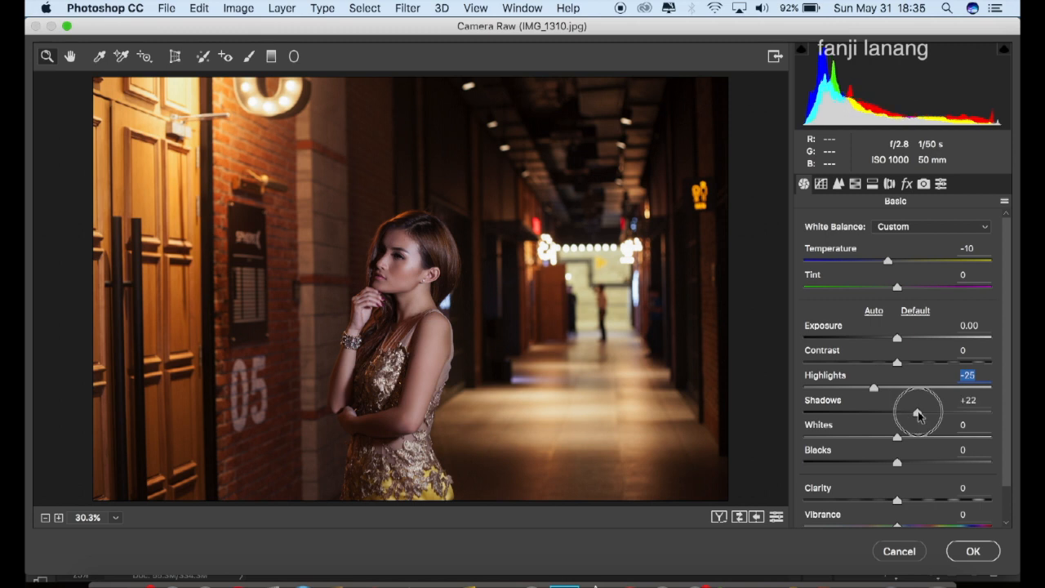
drag(918, 414, 921, 416)
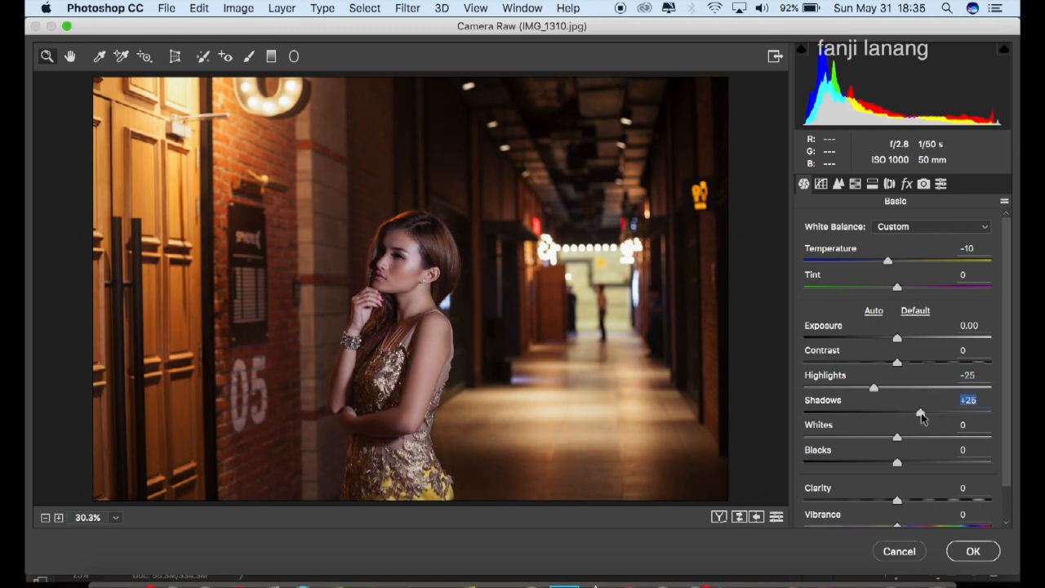
Step: Raise the black point of the RGB point tone curve to fade the shadows, anchoring the curve at input 64, output 64
click(821, 184)
click(832, 230)
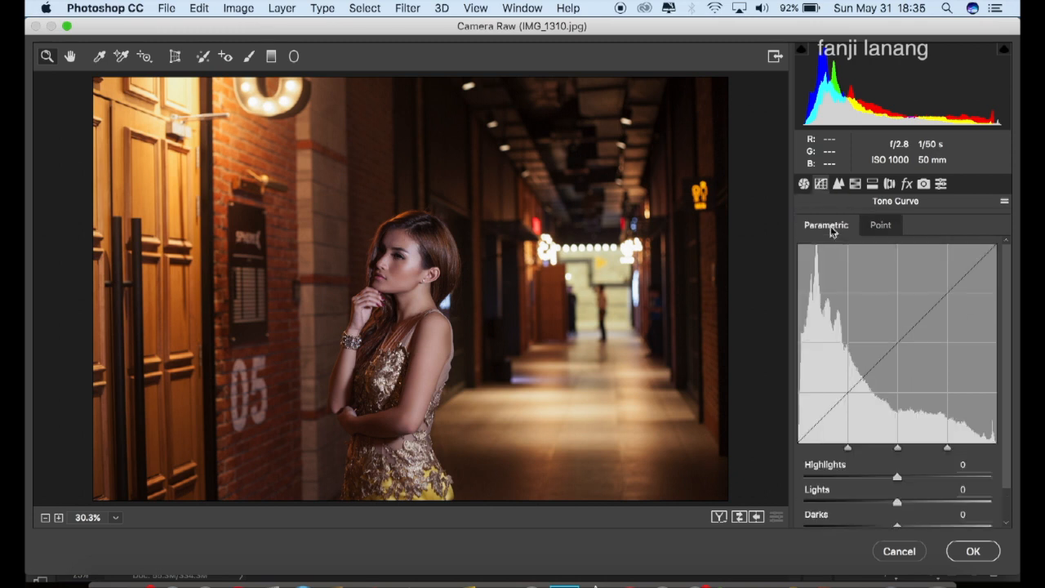
click(872, 227)
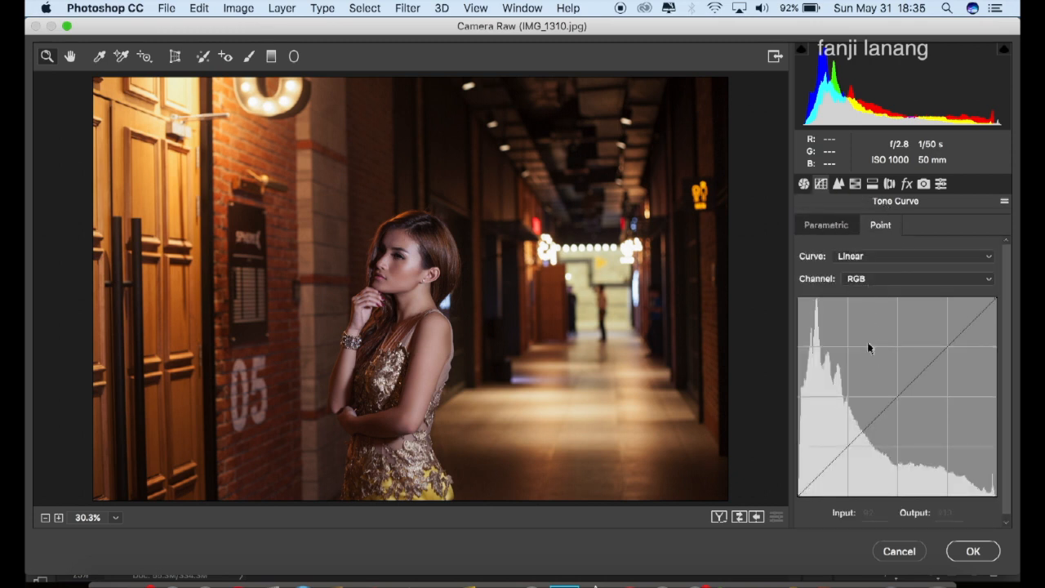
drag(798, 496, 830, 464)
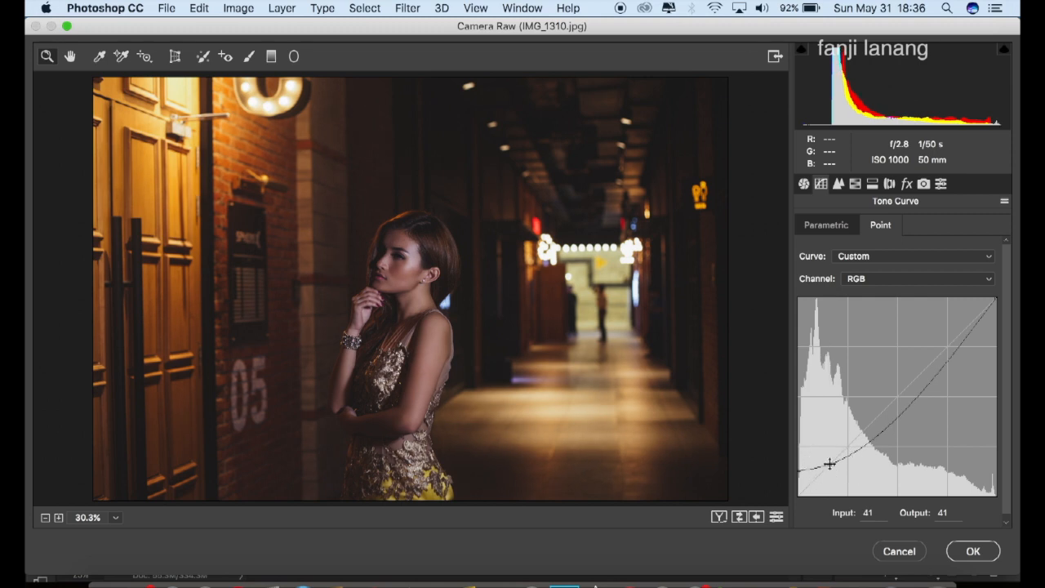
drag(801, 471, 848, 449)
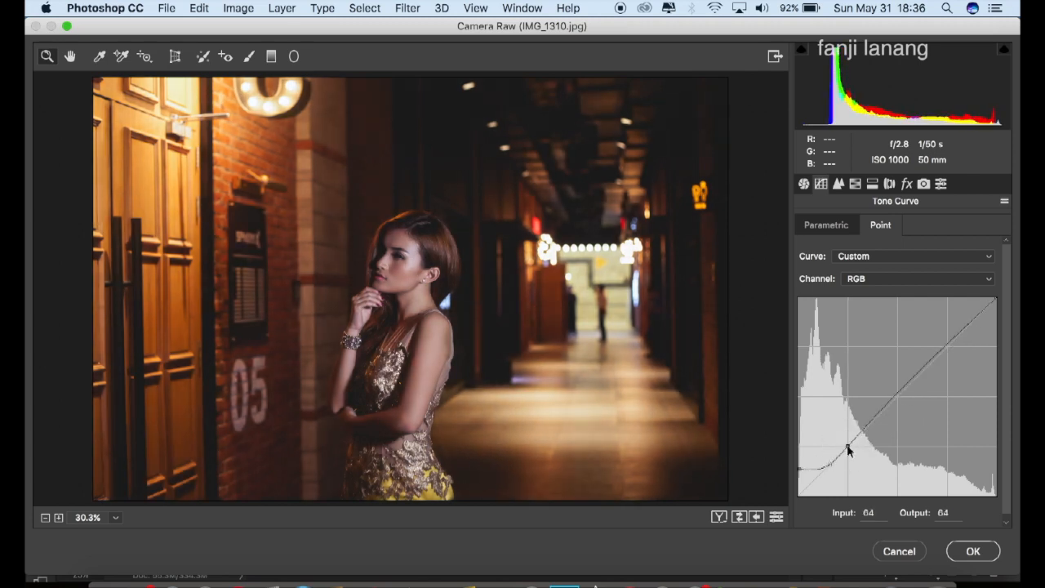
Step: Raise the black point of the Blue channel's tone curve and anchor the curve at input 63, output 63
click(854, 280)
click(858, 278)
click(868, 281)
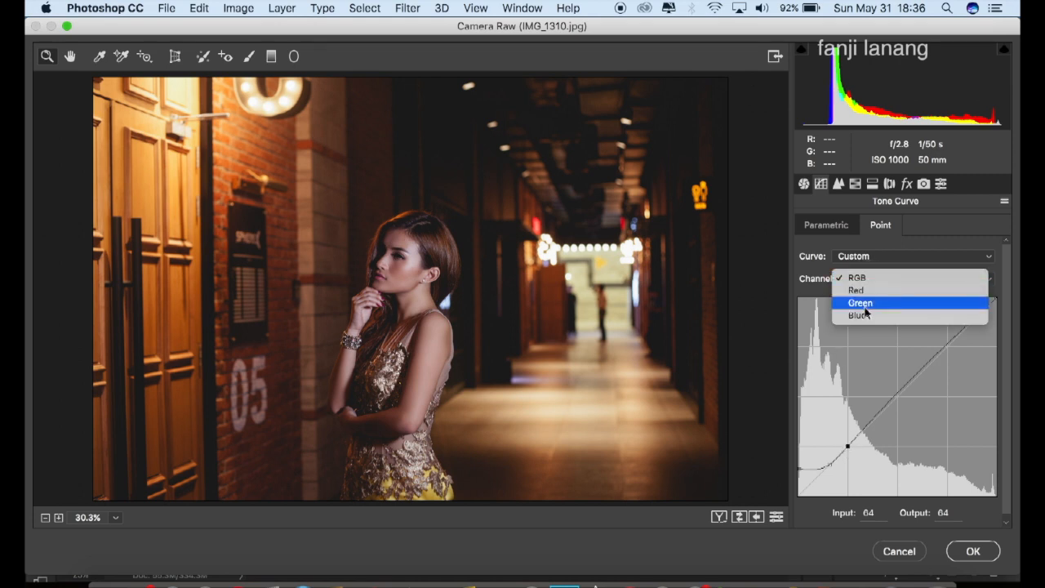
click(859, 315)
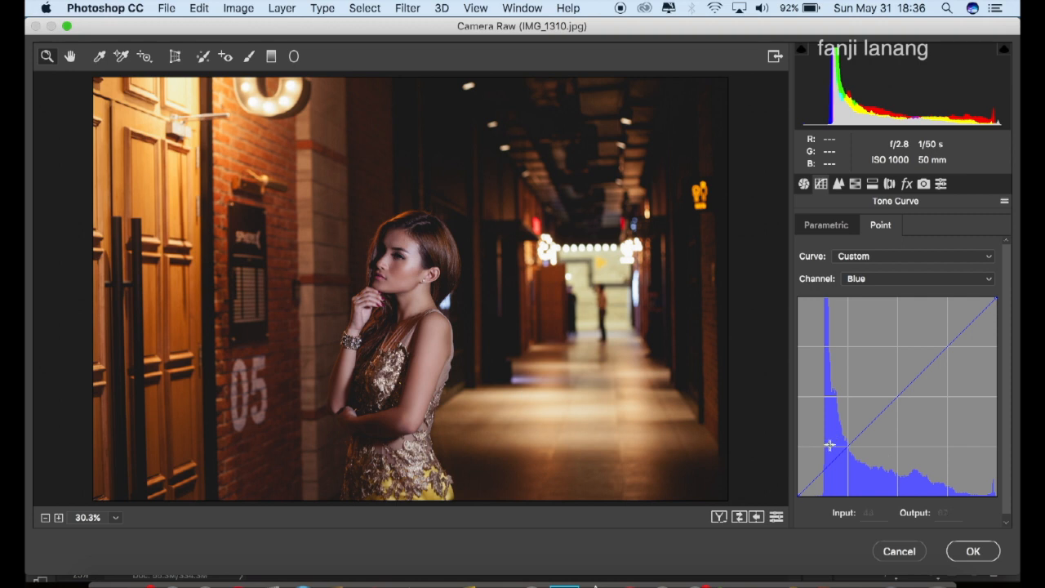
drag(800, 495, 848, 449)
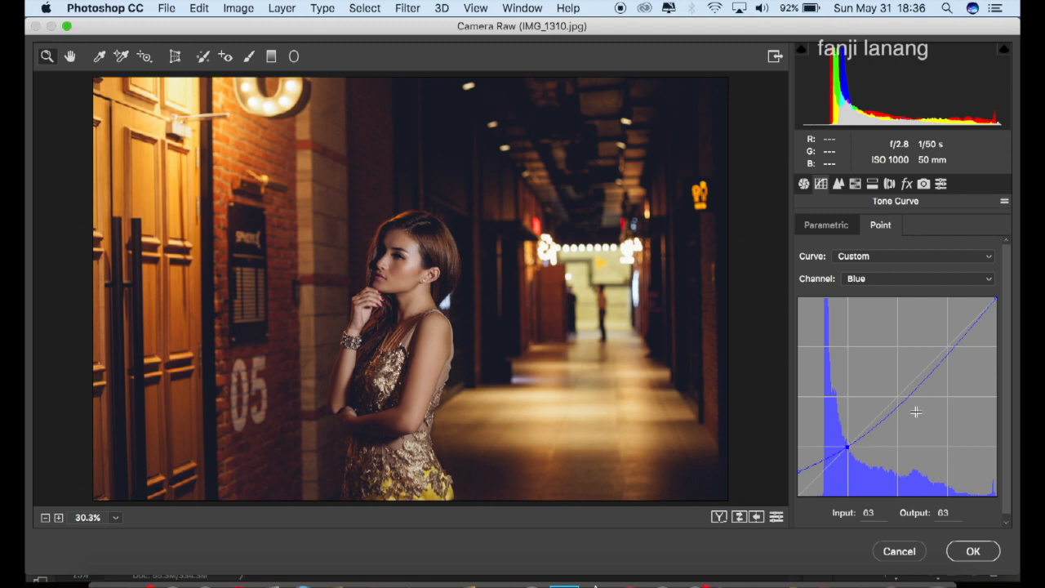
Step: Set the HSL saturation of Yellows, Greens, Aquas, Blues, Purples and Magentas to -100
click(839, 184)
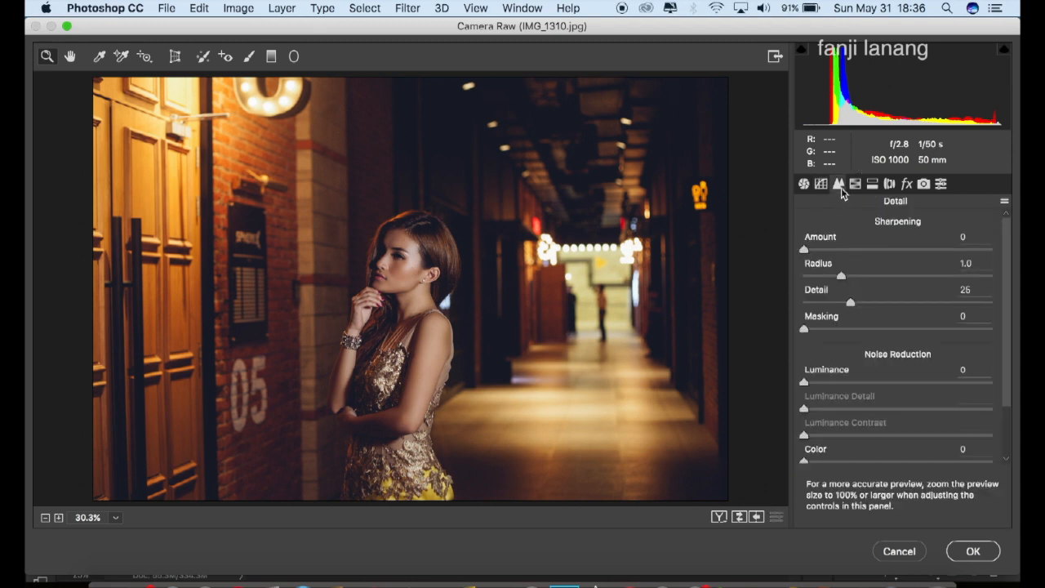
click(856, 184)
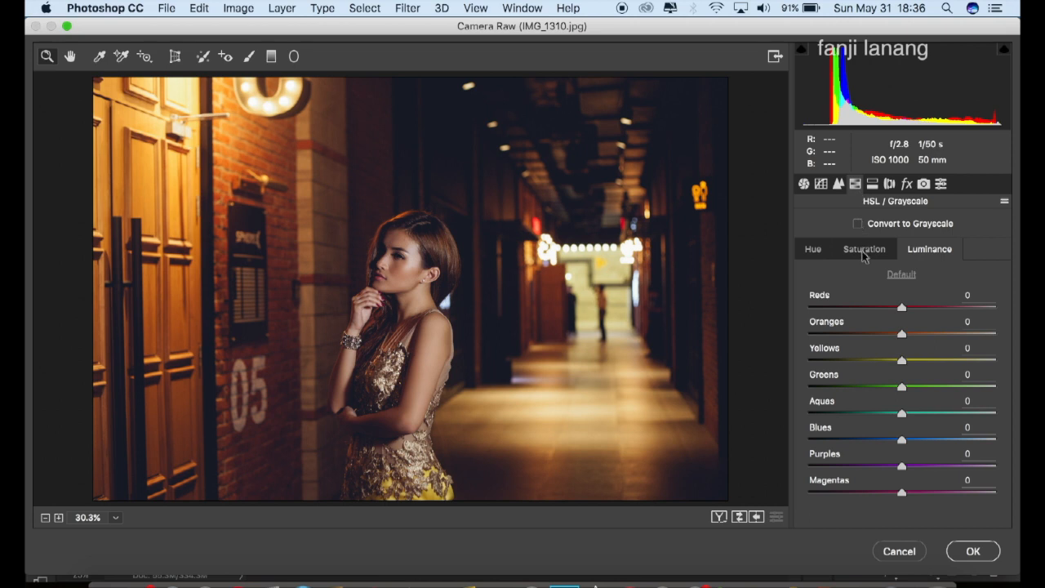
click(864, 250)
drag(873, 360, 806, 385)
click(786, 397)
click(785, 426)
click(781, 447)
click(807, 473)
click(797, 497)
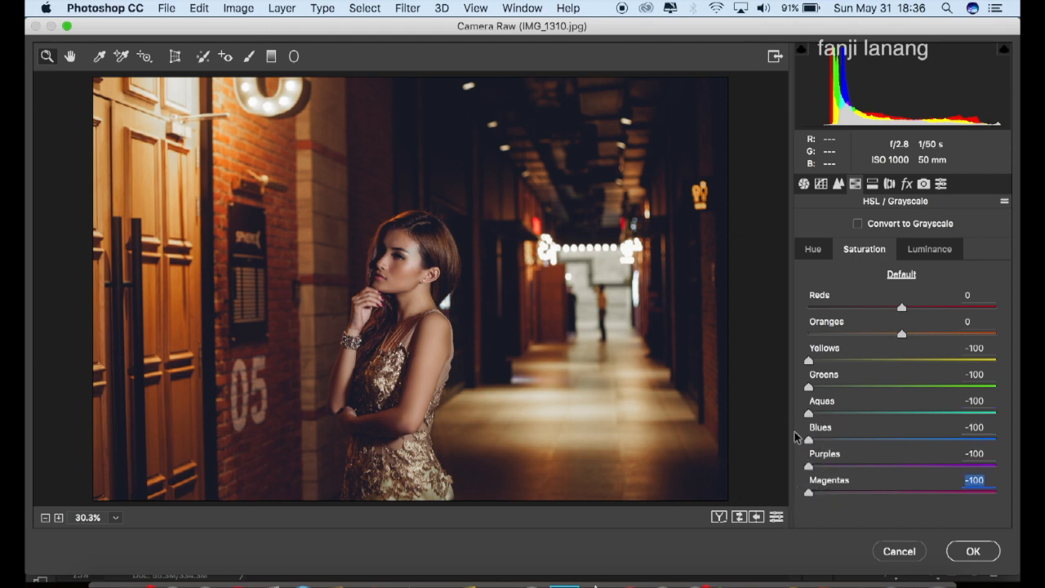
click(927, 246)
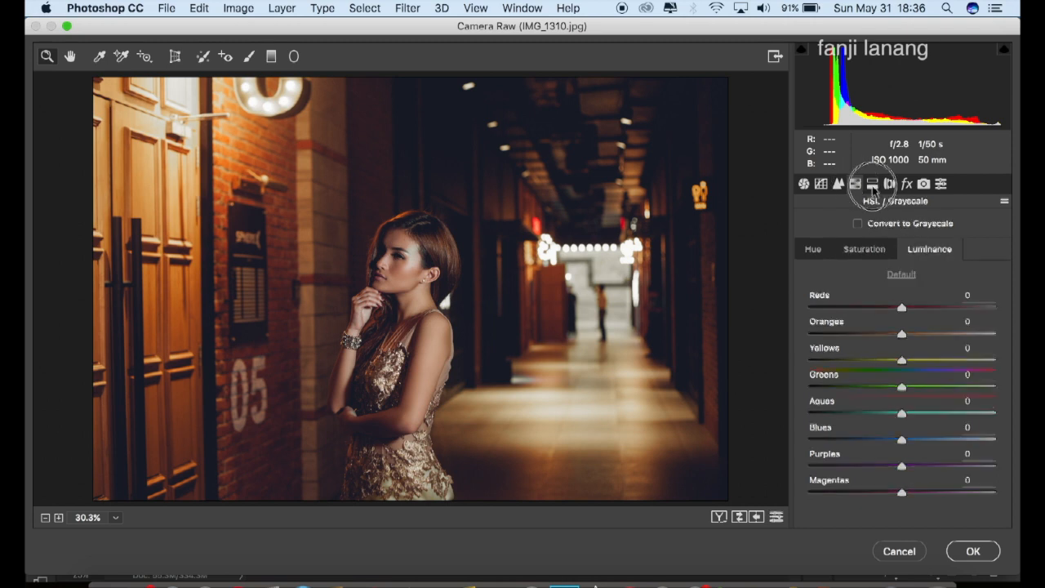
click(872, 185)
click(888, 185)
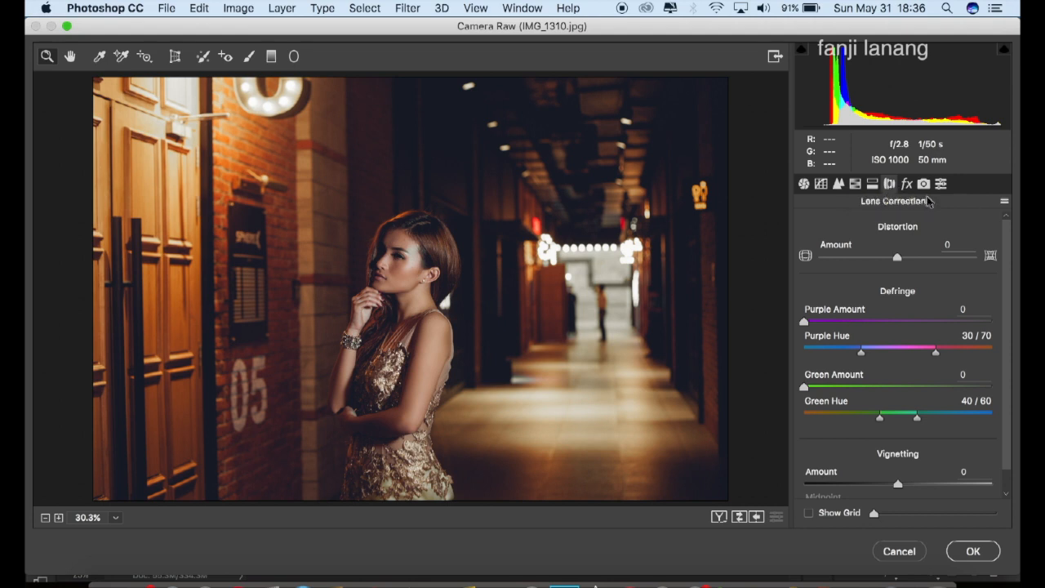
click(906, 185)
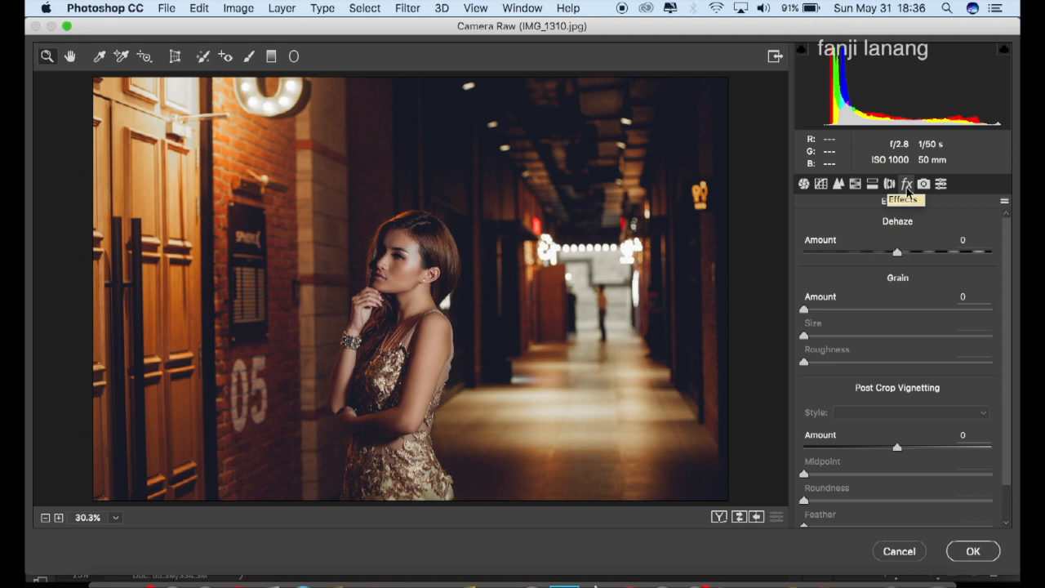
Step: In Camera Calibration, set the Red Primary and Green Primary hues to +100 and the Blue Primary hue to -65
click(924, 184)
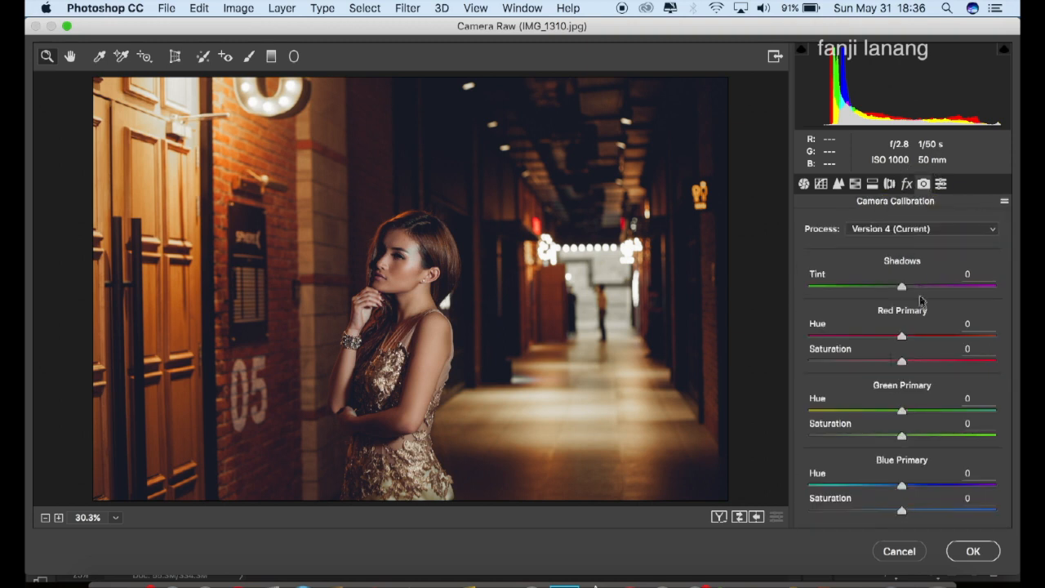
drag(926, 336, 1018, 350)
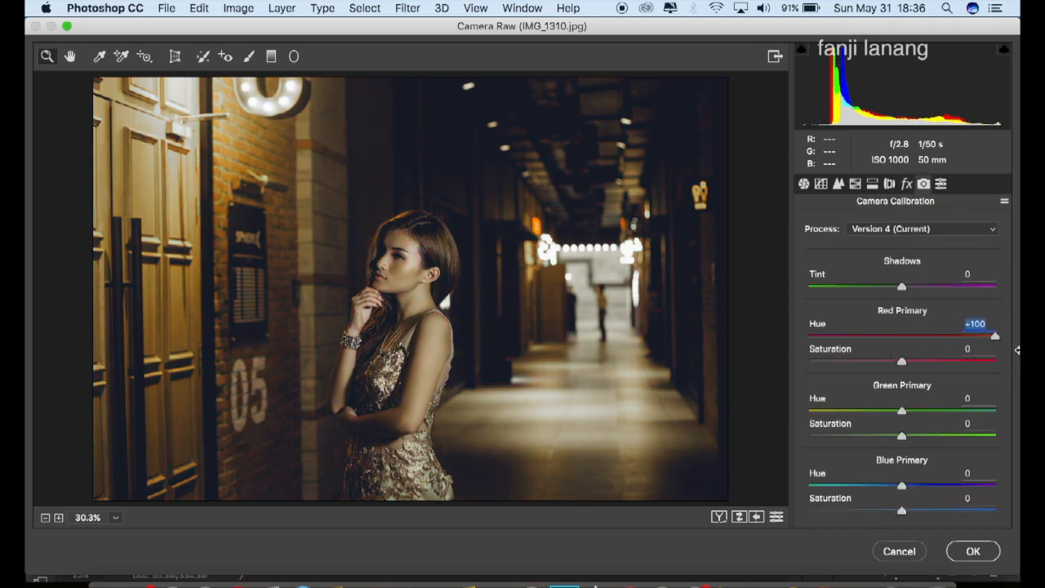
drag(965, 407, 1017, 420)
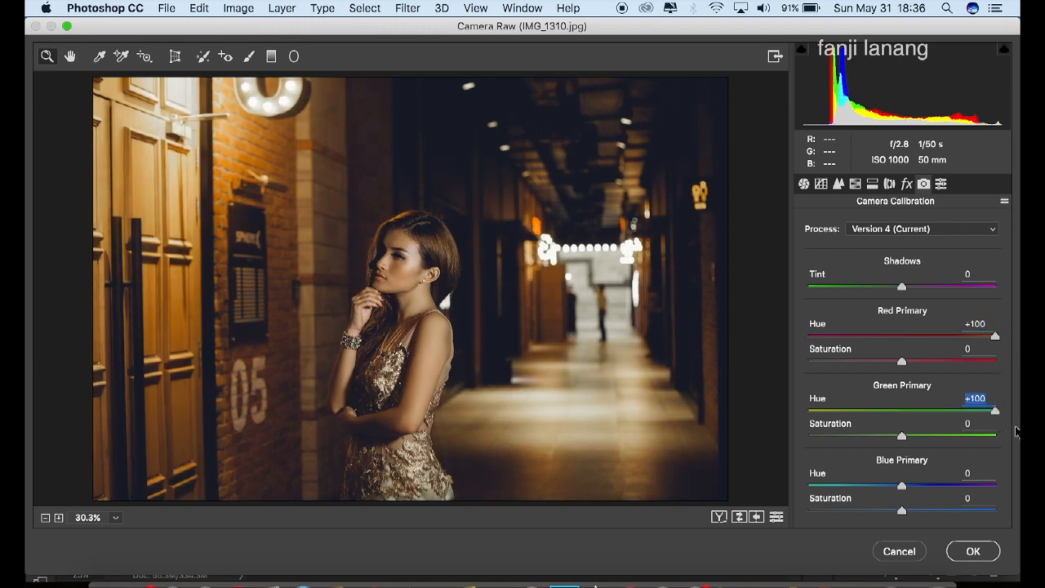
drag(902, 487, 857, 488)
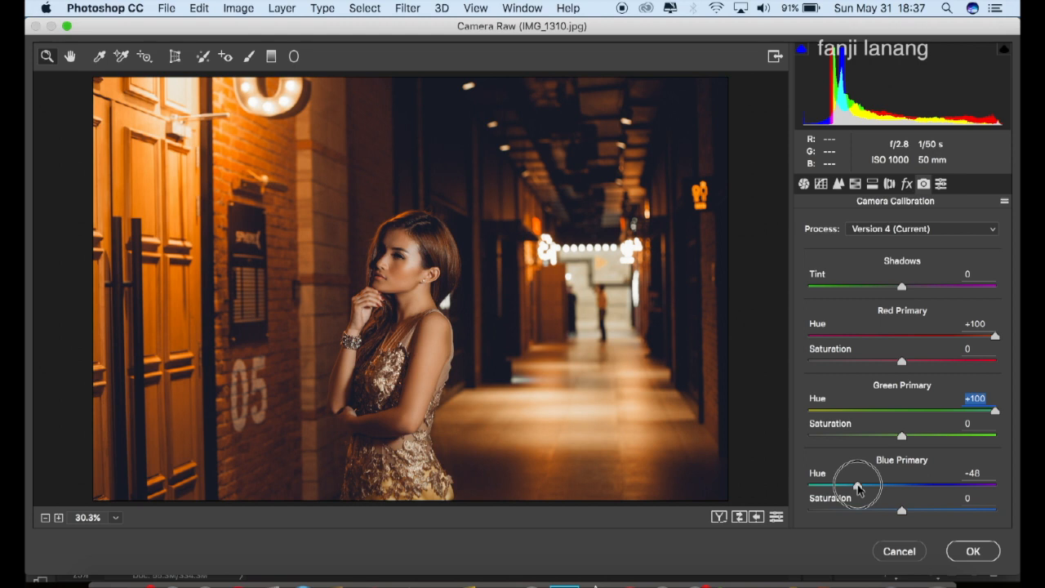
drag(858, 487, 841, 498)
Step: Apply the Camera Raw adjustments to Layer 1 and compare the image before and after the grading
click(719, 518)
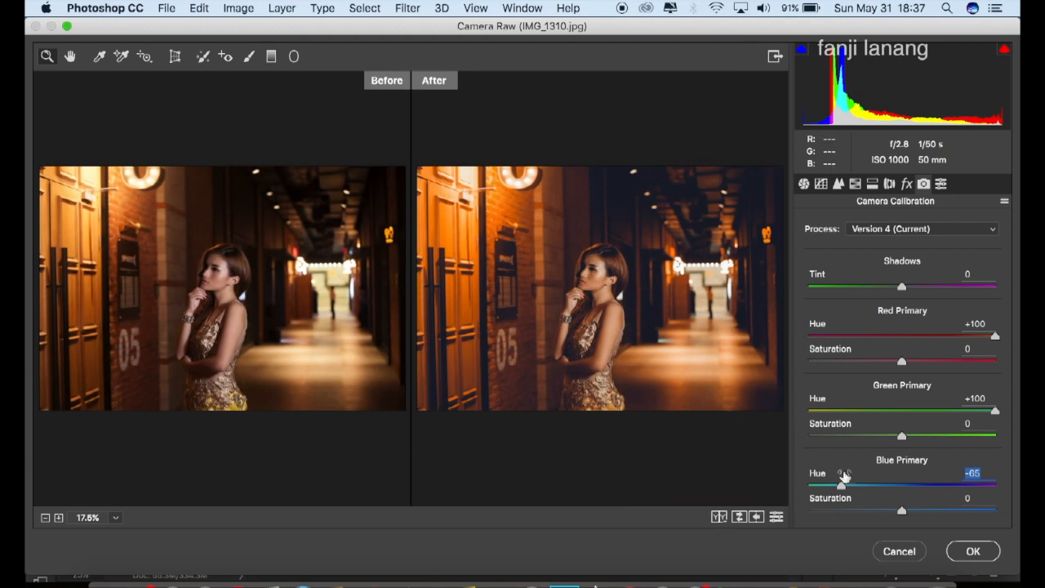
click(974, 554)
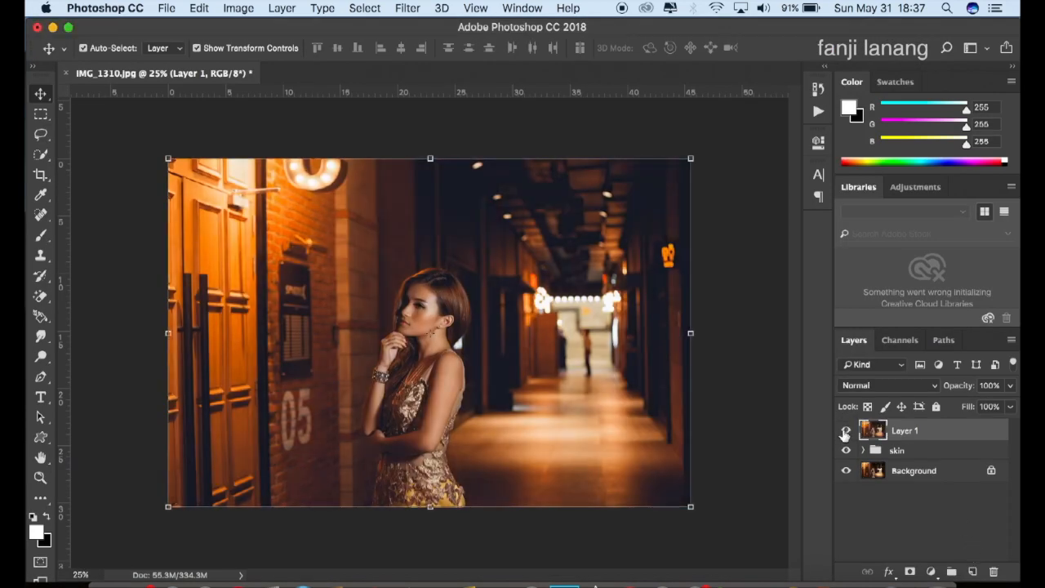
click(845, 430)
click(845, 432)
Step: Add a Selective Color adjustment layer above Layer 1 and set Black to 3% for the Blacks
click(929, 572)
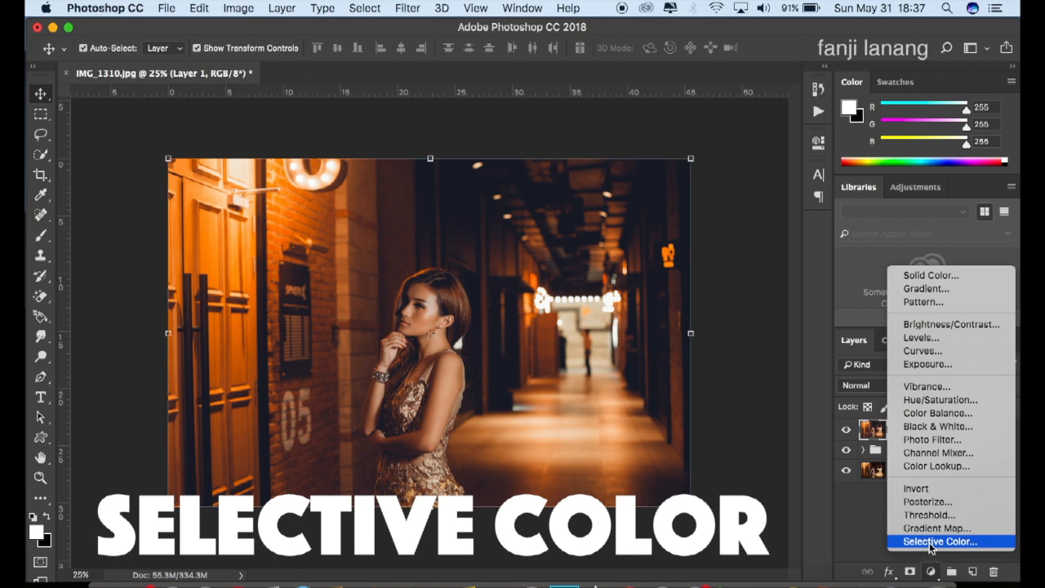
click(933, 544)
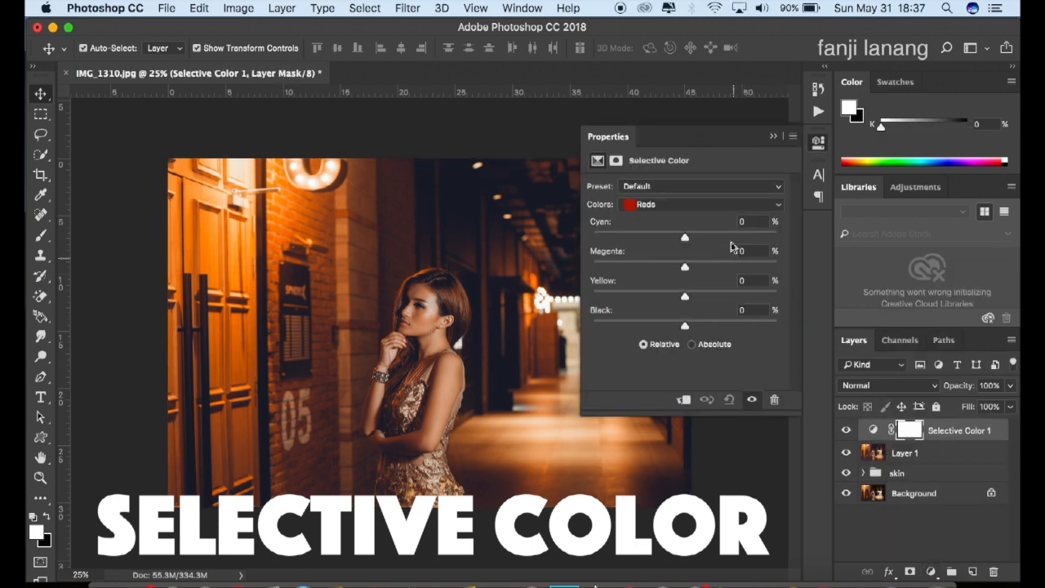
click(722, 204)
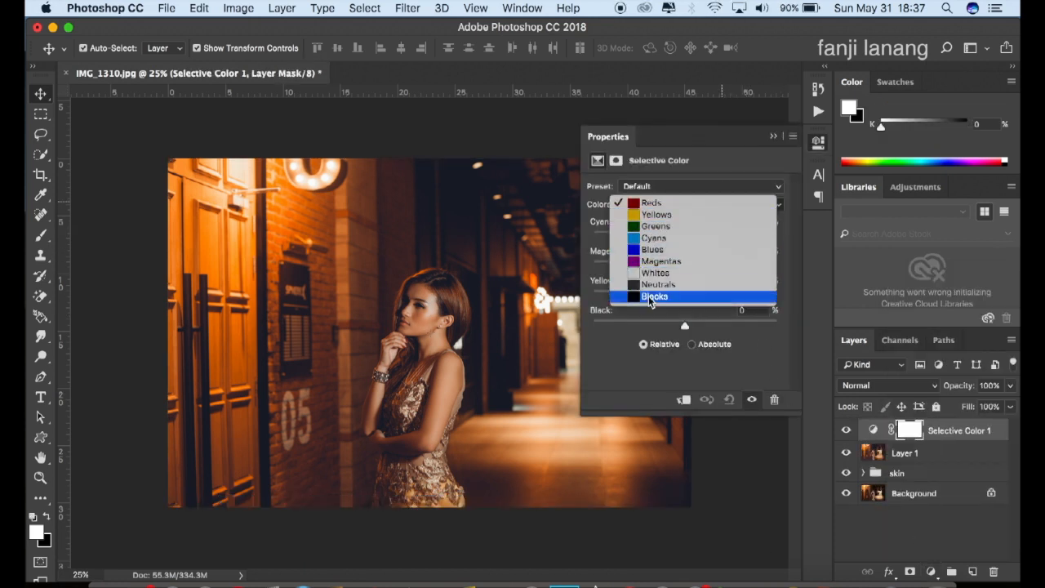
click(719, 297)
click(756, 309)
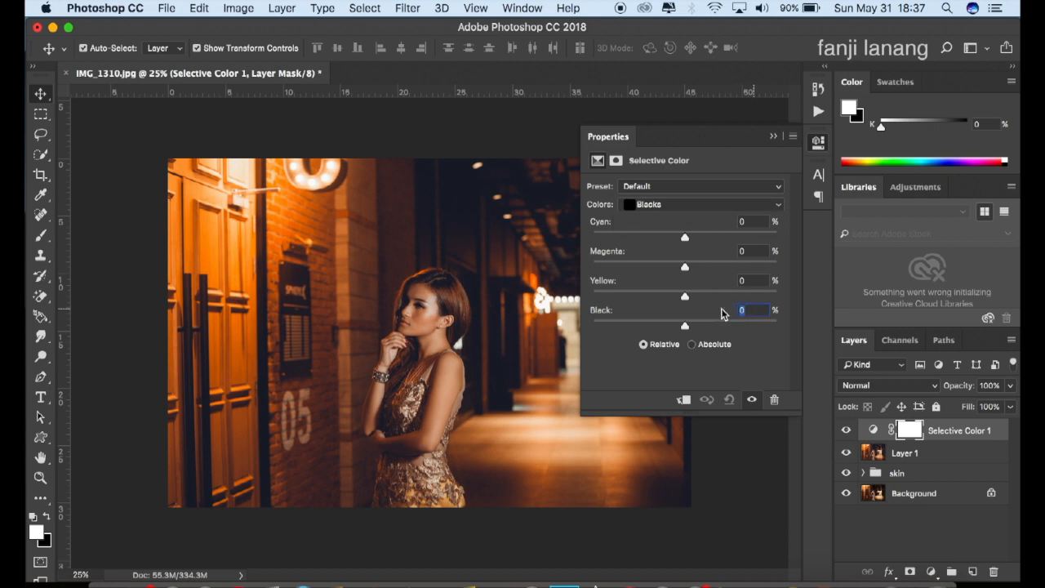
text(3)
click(773, 136)
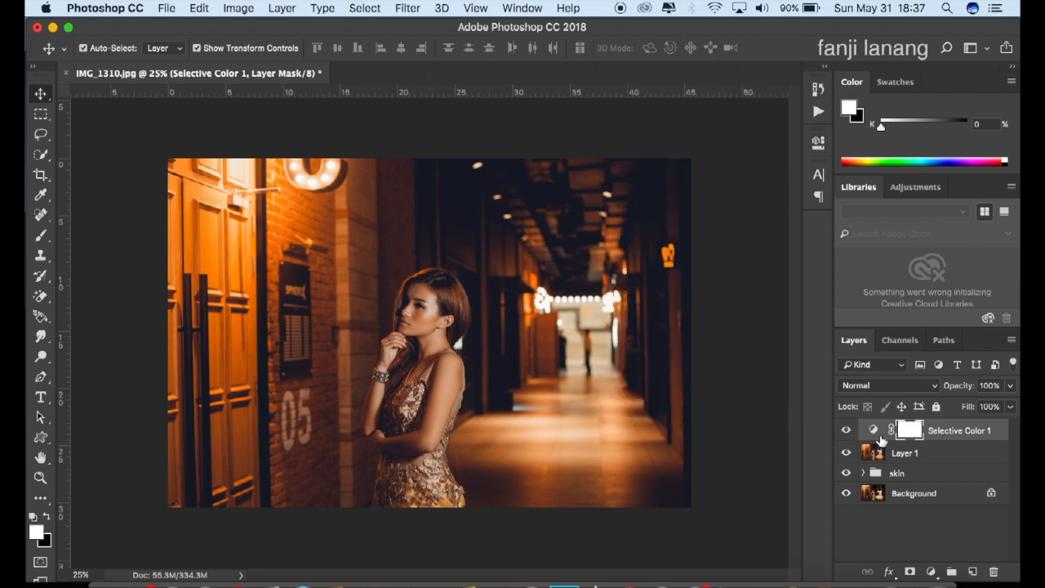
Step: Add a blank layer on top and stamp a white signature in the photo's lower-right corner with the size 500 signature brush
click(973, 571)
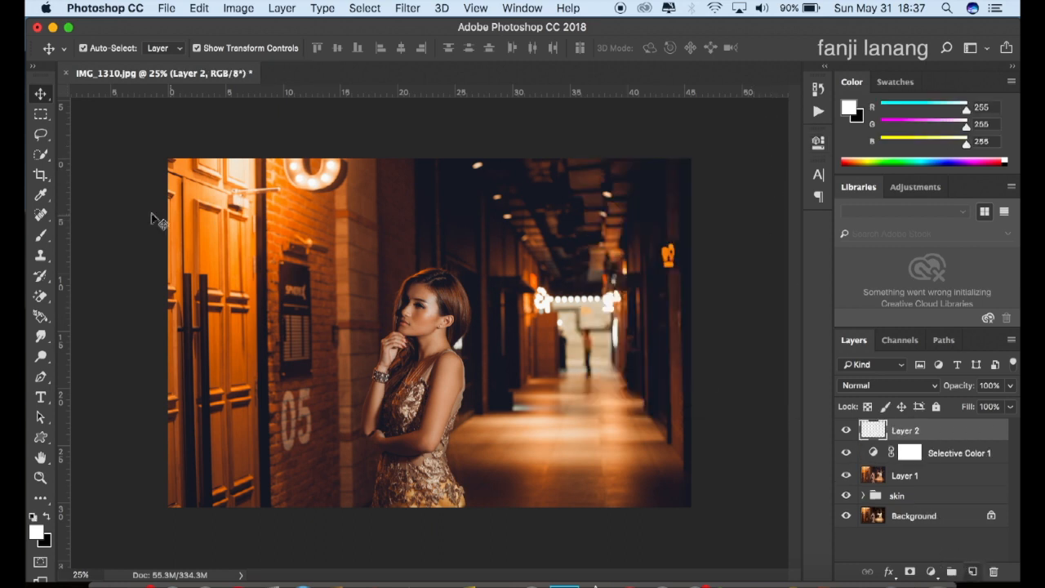
click(36, 236)
click(106, 47)
click(80, 163)
click(708, 59)
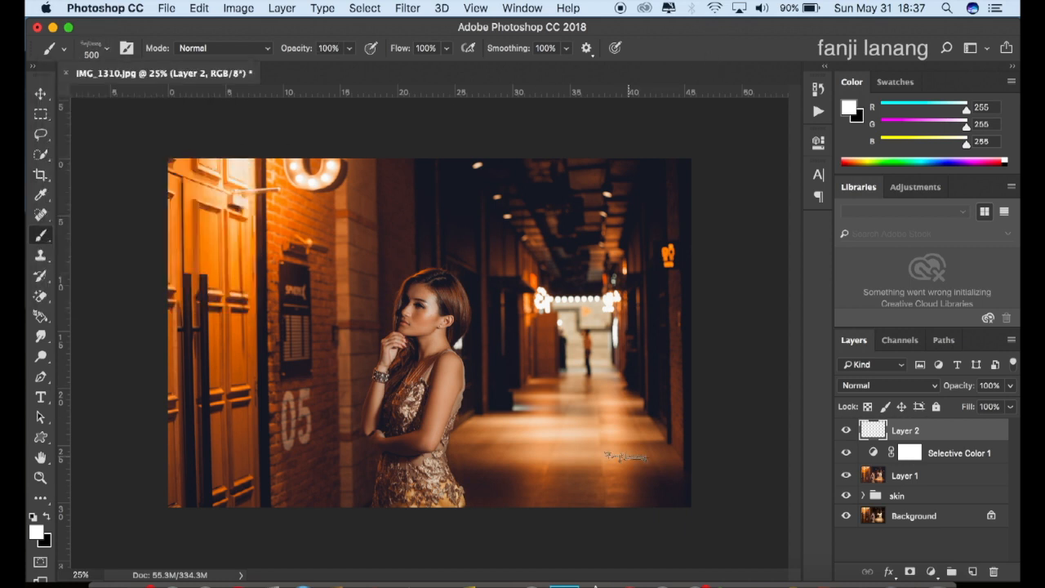
click(642, 489)
click(642, 490)
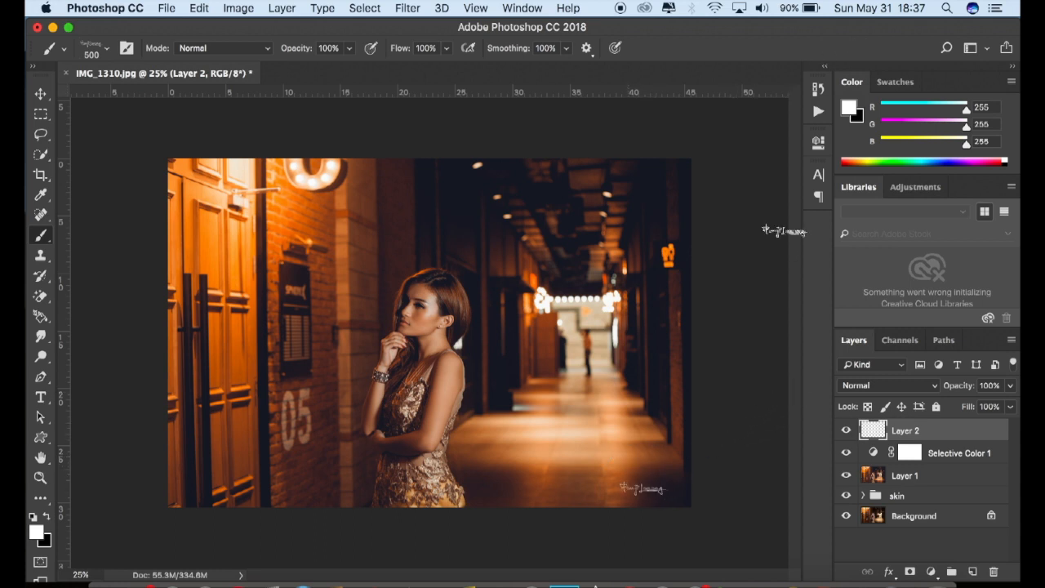